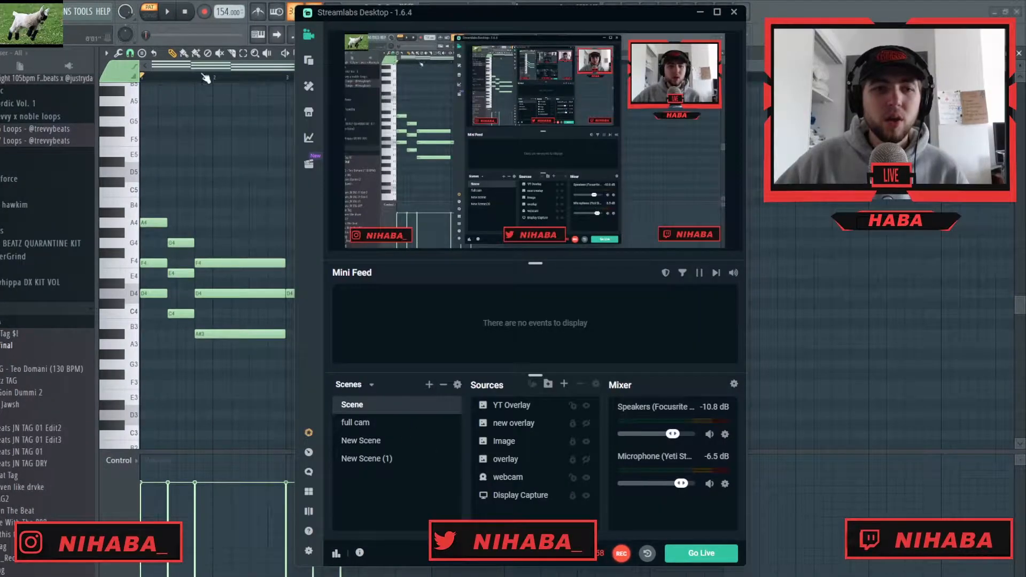
# Switch to FL Studio and view the patch loaded in the Omnisphere channel, closing the plugin to return to its piano roll
pyautogui.click(201, 67)
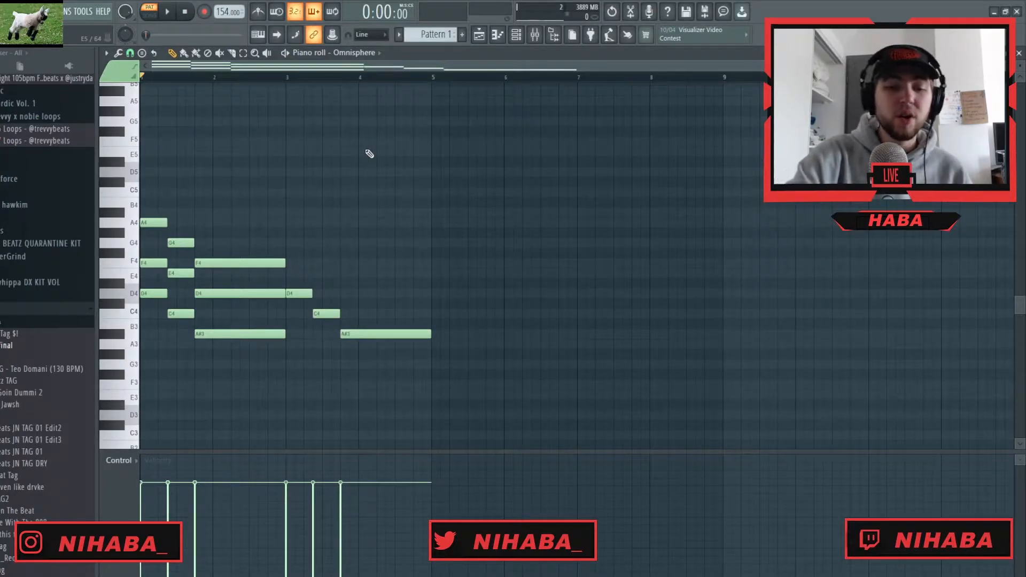
pyautogui.press('F6')
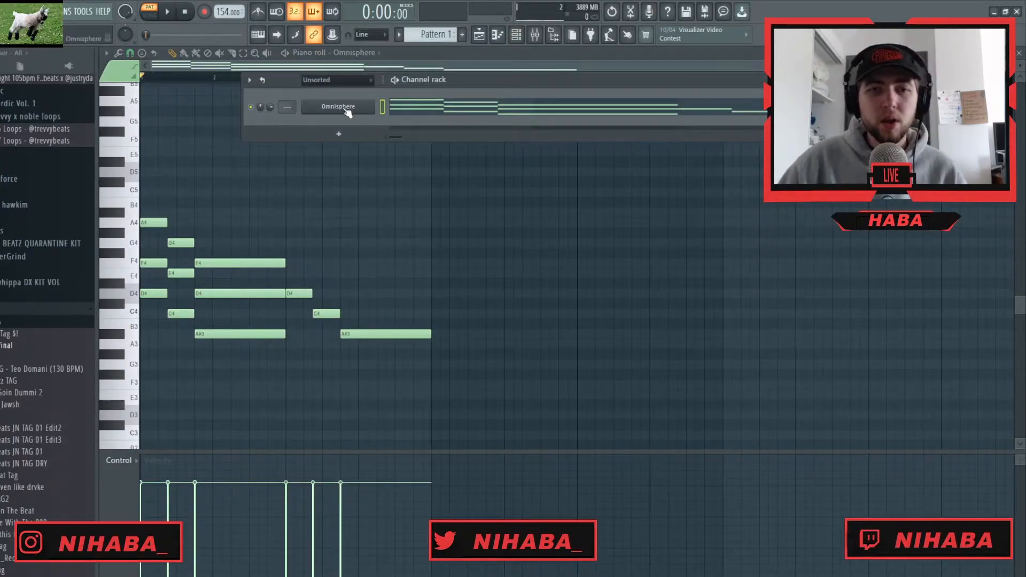
pyautogui.click(346, 109)
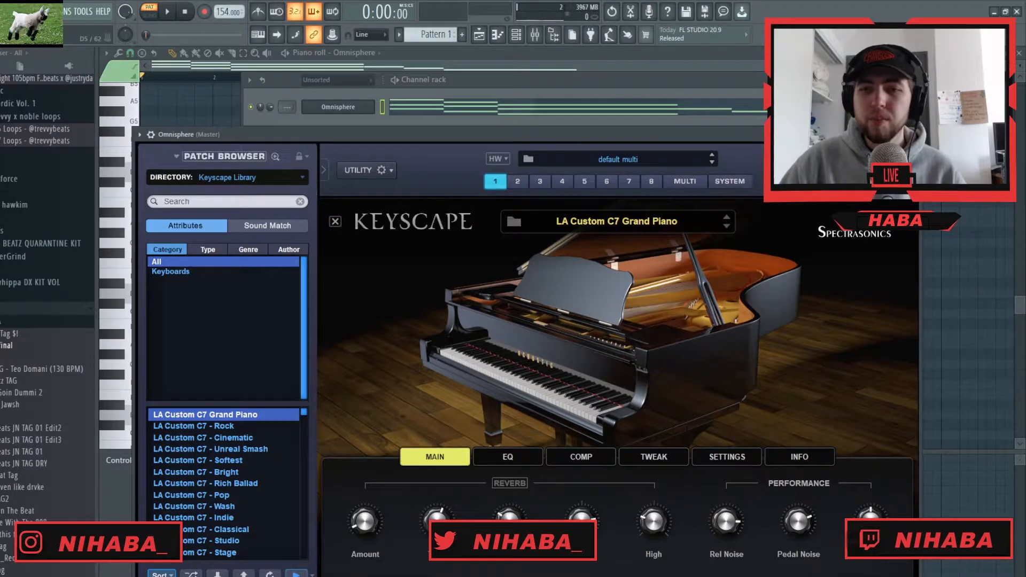
pyautogui.click(914, 134)
pyautogui.click(210, 69)
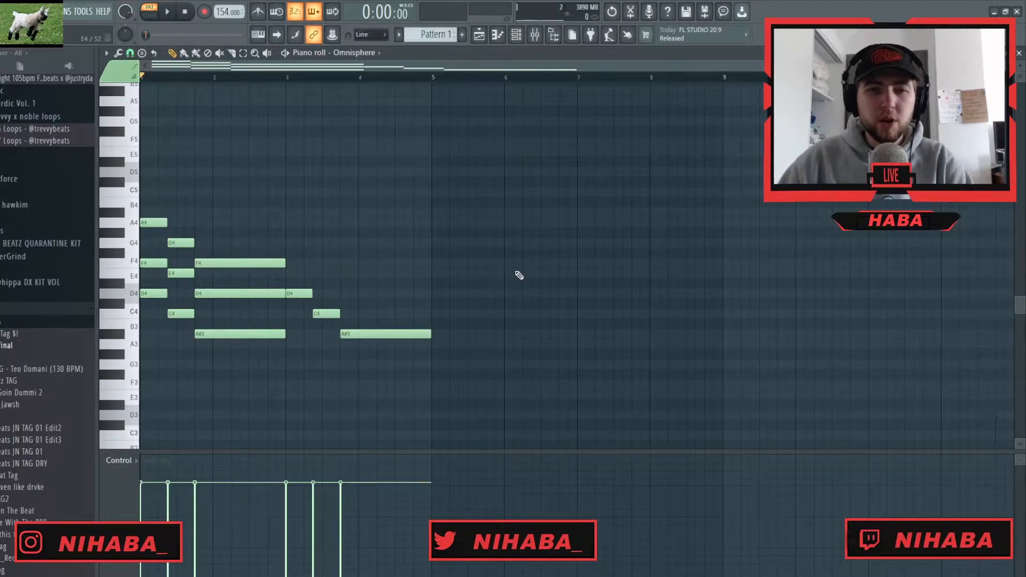
# Replace bars 3 and 4 with a copy of the opening chords and try A3, C4 and E4 as the final chord
pyautogui.scroll(2, 284, 295)
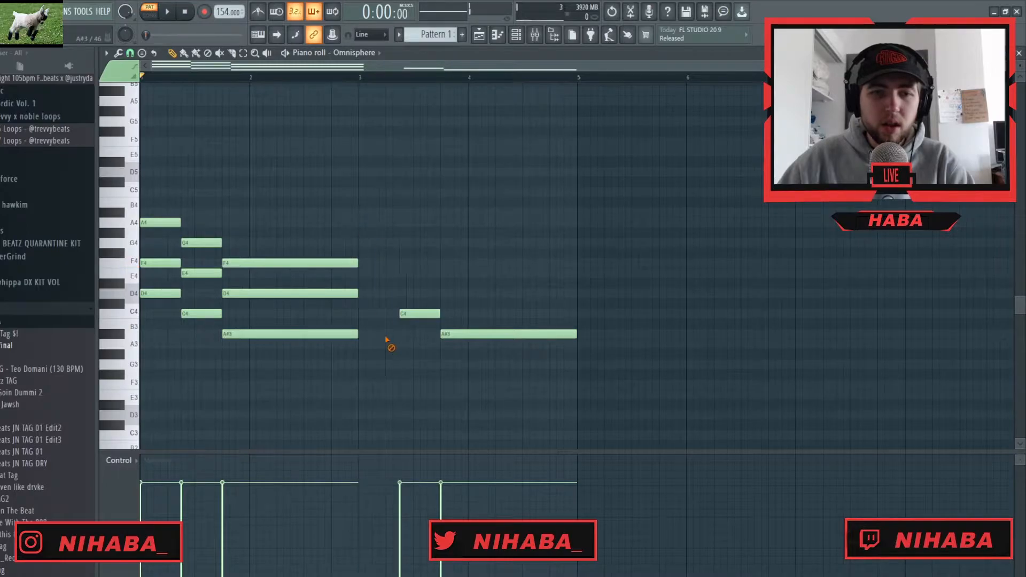
pyautogui.hotkey('ctrl', 'b')
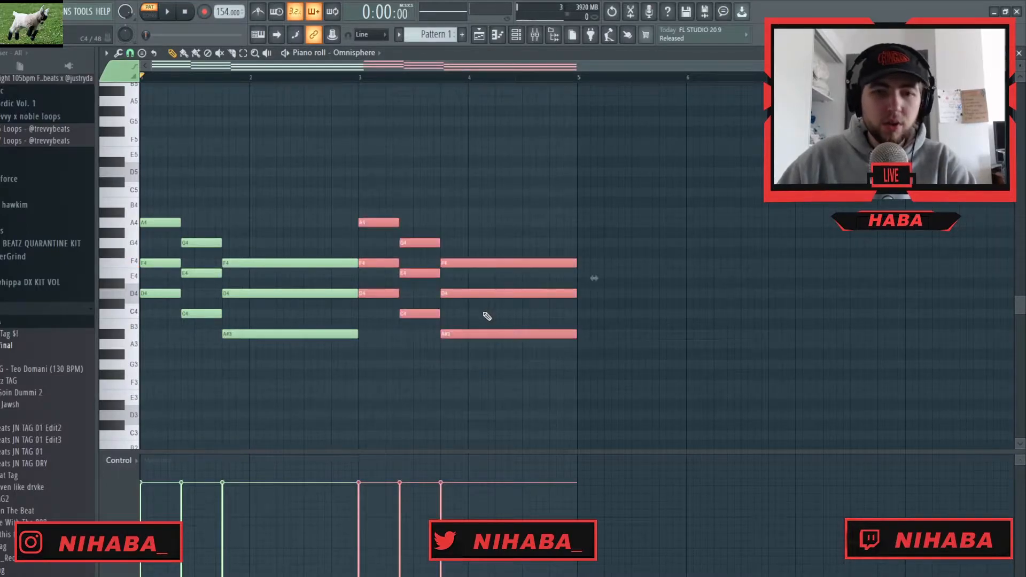
pyautogui.press('e')
pyautogui.moveTo(473, 218); pyautogui.dragTo(486, 281)
pyautogui.hotkey('shift', 'Down')
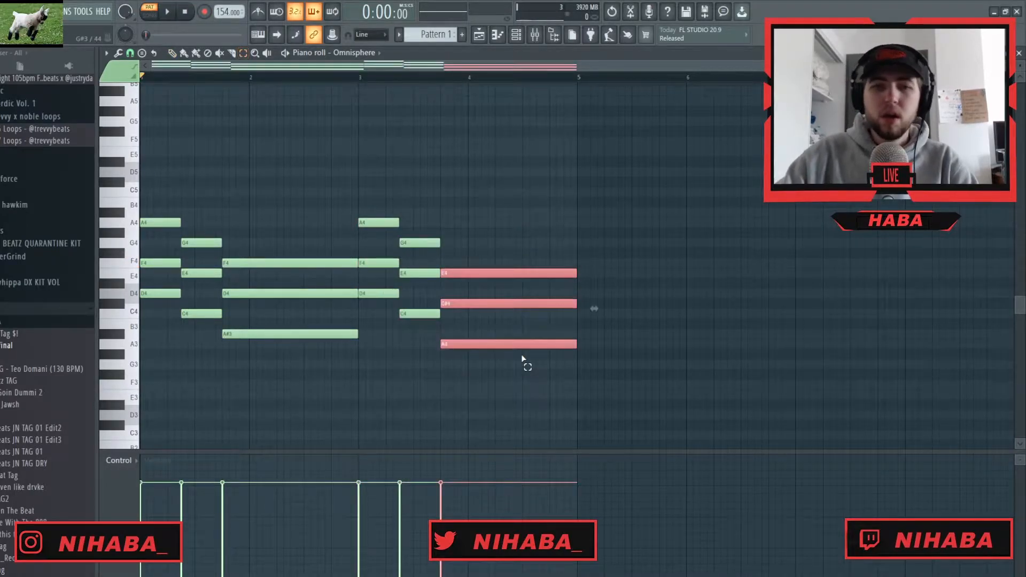
pyautogui.moveTo(472, 301); pyautogui.dragTo(470, 314)
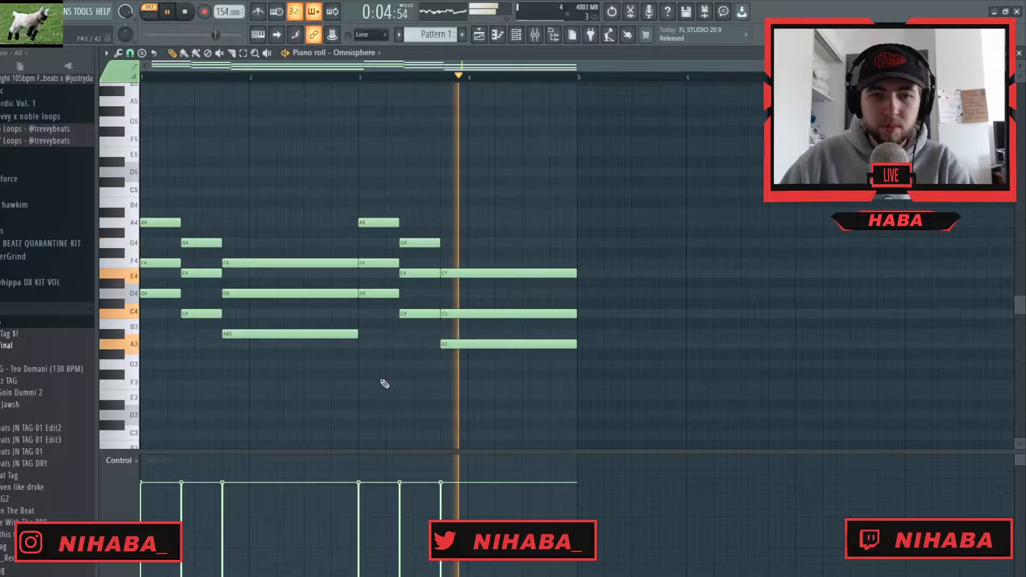
# Delete the chords in bars 3 and 4 and duplicate the first two bars' chords unchanged in their place
pyautogui.rightClick(482, 273)
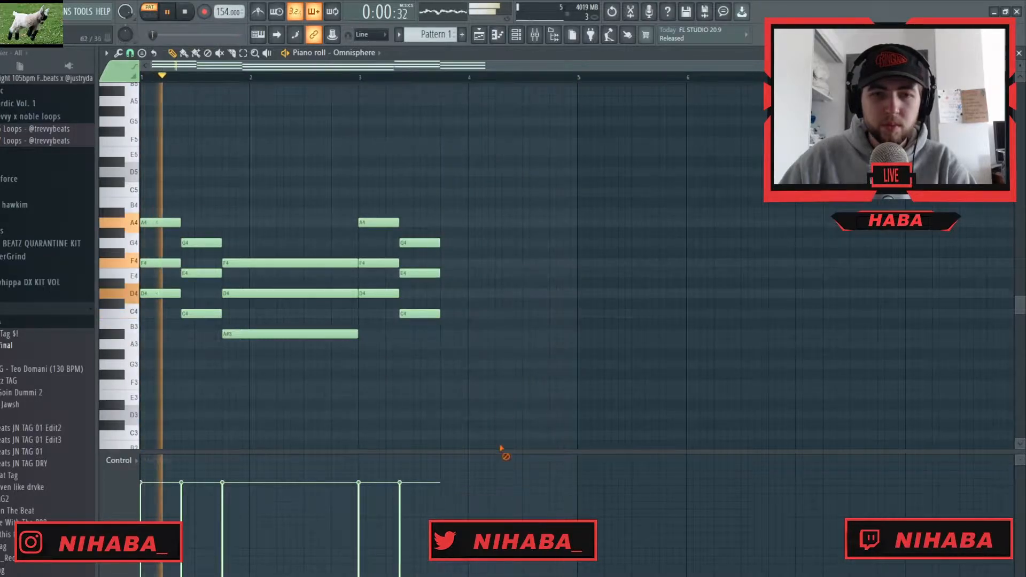
pyautogui.rightClick(421, 243)
pyautogui.rightClick(383, 223)
pyautogui.hotkey('ctrl', 'b')
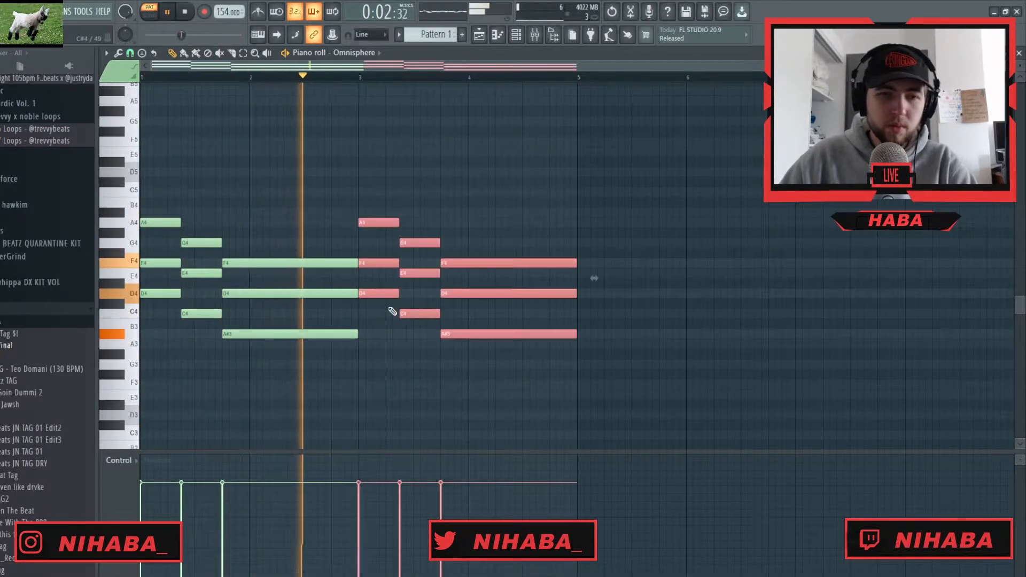
pyautogui.keyDown('ctrl'); pyautogui.click(416, 422); pyautogui.keyUp('ctrl')
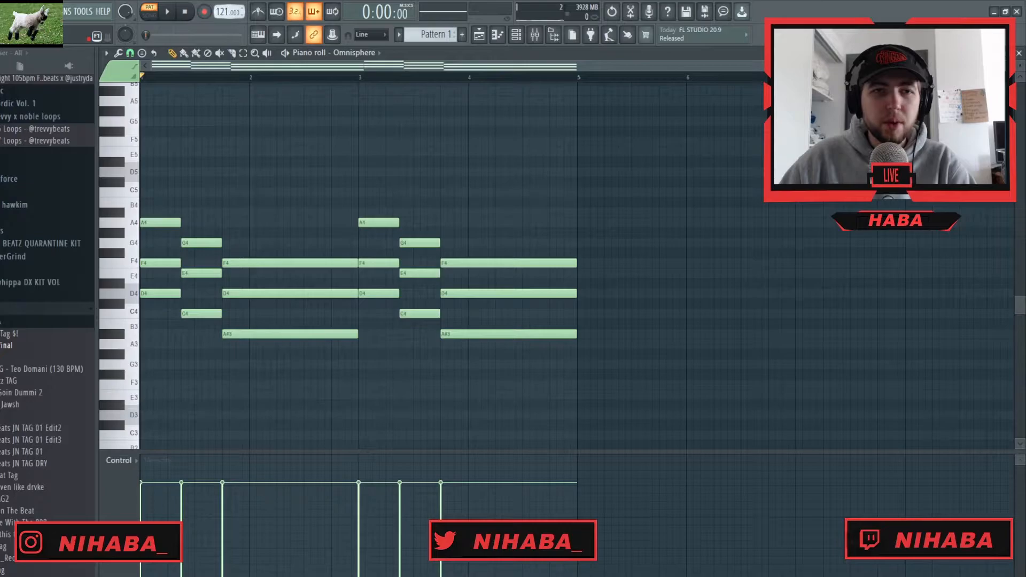
# Set the project tempo to 135 BPM, checking the groove against the metronome during playback
pyautogui.click(430, 139)
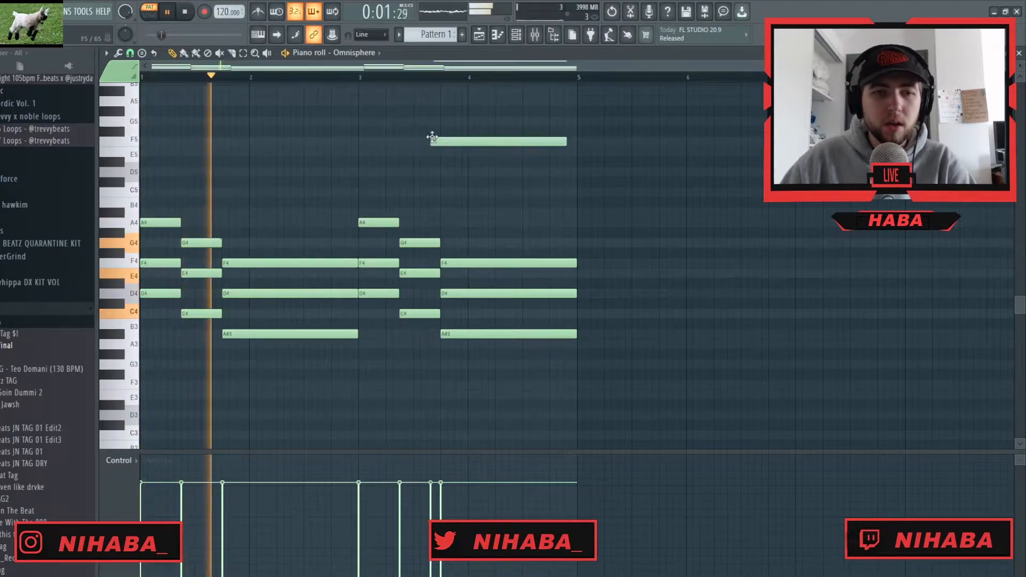
pyautogui.rightClick(432, 139)
pyautogui.moveTo(224, 15); pyautogui.dragTo(224, 10)
pyautogui.click(260, 12)
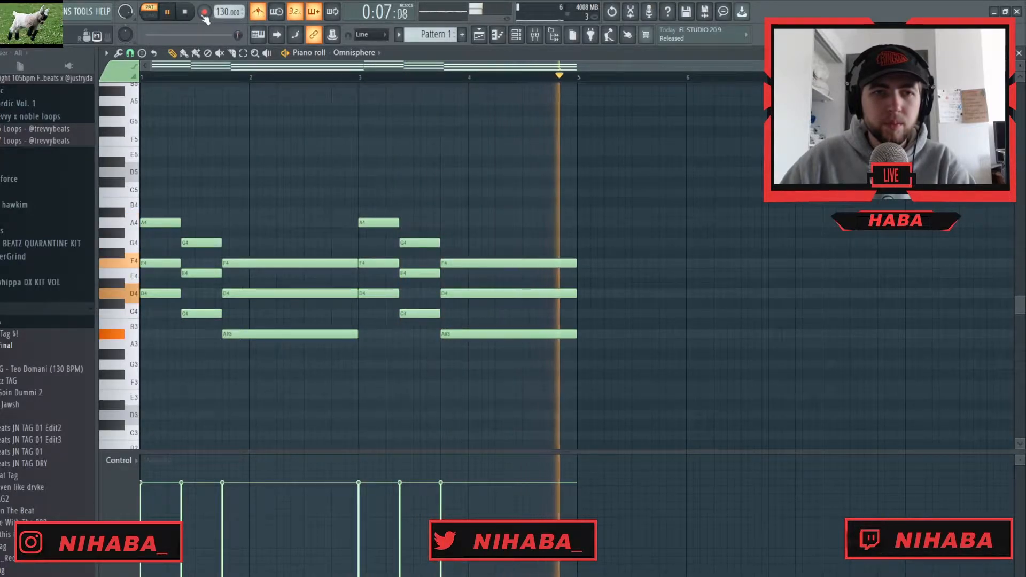
pyautogui.moveTo(221, 12); pyautogui.dragTo(221, 10)
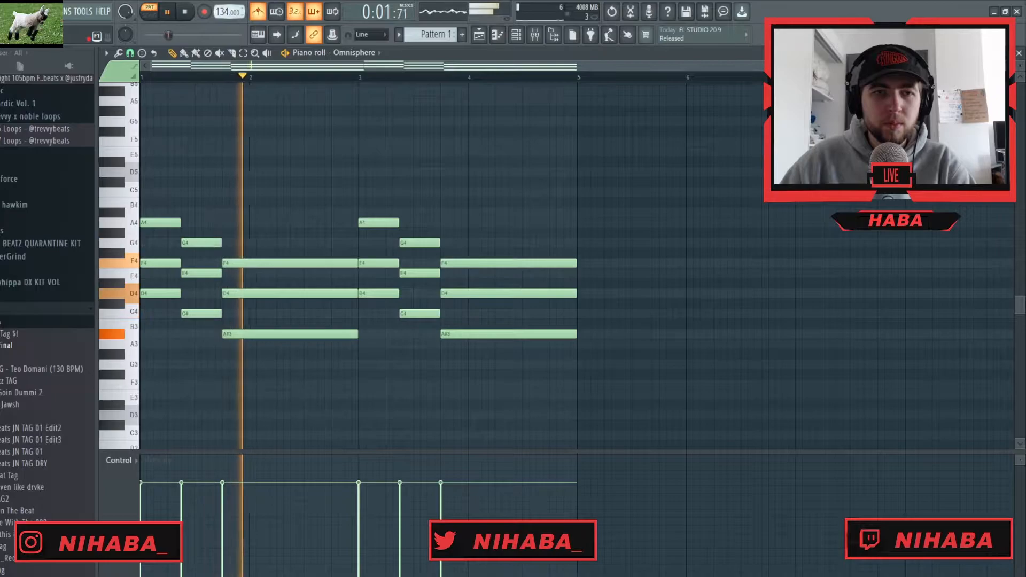
pyautogui.click(257, 11)
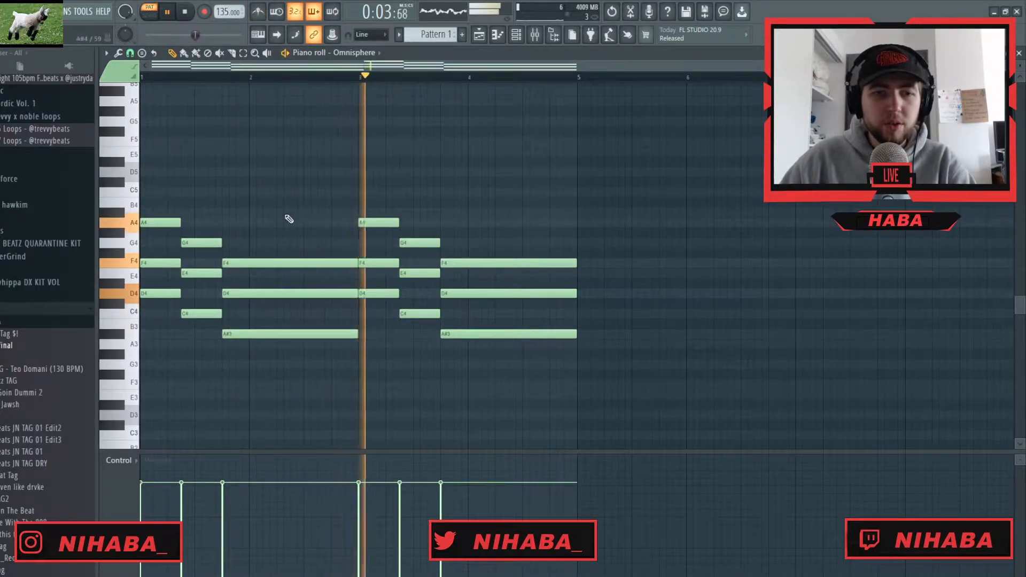
# Copy the lowest note of every chord across all four bars one octave down as a bass line
pyautogui.scroll(-4, 283, 229)
pyautogui.scroll(2, 298, 236)
pyautogui.scroll(2, 292, 232)
pyautogui.moveTo(155, 280); pyautogui.dragTo(214, 350)
pyautogui.keyDown('ctrl'); pyautogui.keyDown('shift'); pyautogui.click(293, 332); pyautogui.keyUp('shift'); pyautogui.keyUp('ctrl')
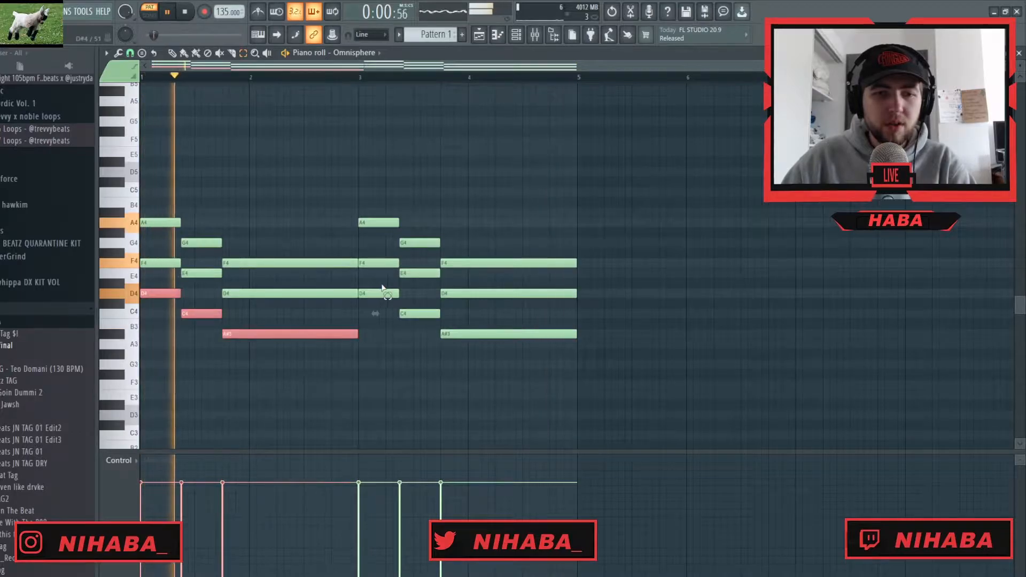
pyautogui.moveTo(382, 283); pyautogui.dragTo(410, 319)
pyautogui.keyDown('ctrl'); pyautogui.keyDown('shift'); pyautogui.click(444, 334); pyautogui.keyUp('shift'); pyautogui.keyUp('ctrl')
pyautogui.moveTo(149, 294); pyautogui.dragTo(143, 297)
pyautogui.hotkey('ctrl', 'Down')
pyautogui.keyDown('ctrl'); pyautogui.click(263, 381); pyautogui.keyUp('ctrl')
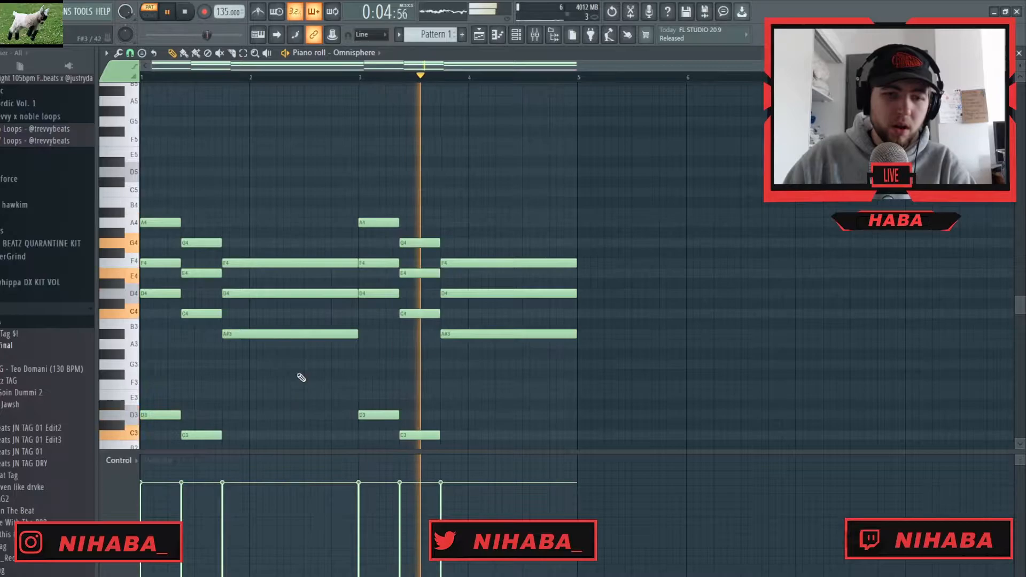
# Start a melody above the chords with a half-bar F5 note at the beginning of bar 1
pyautogui.press('F6')
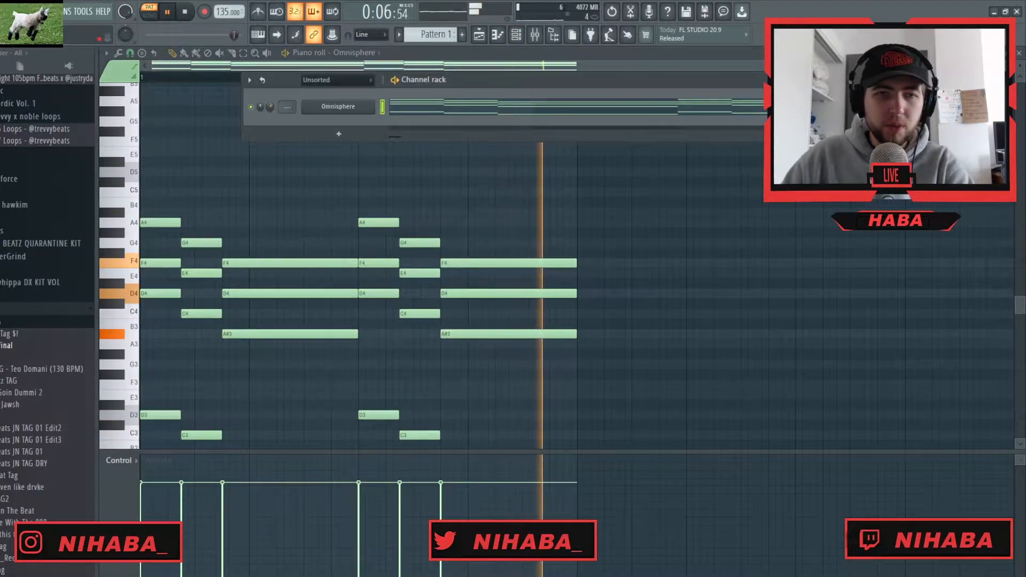
pyautogui.press('F6')
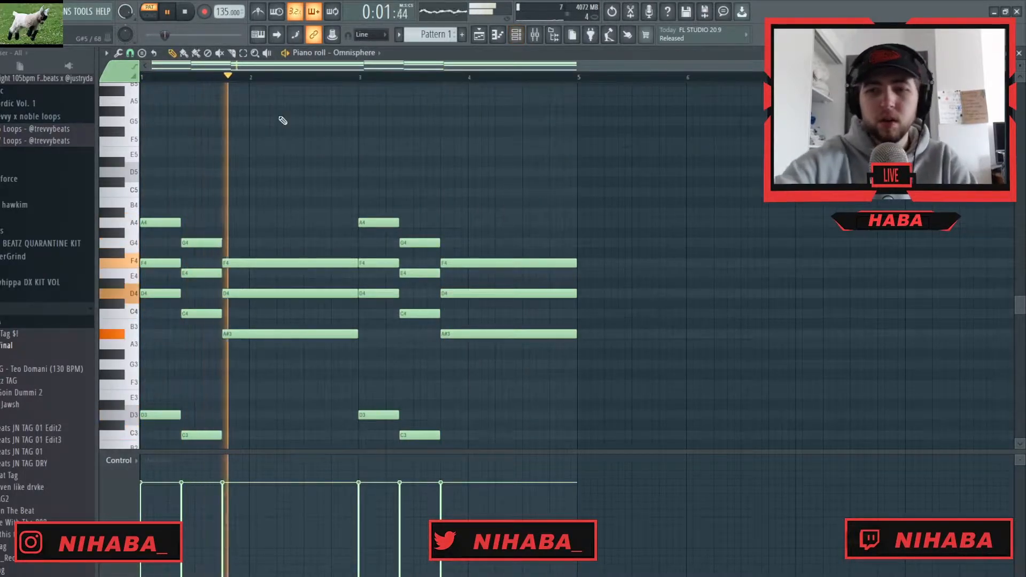
pyautogui.scroll(3, 251, 254)
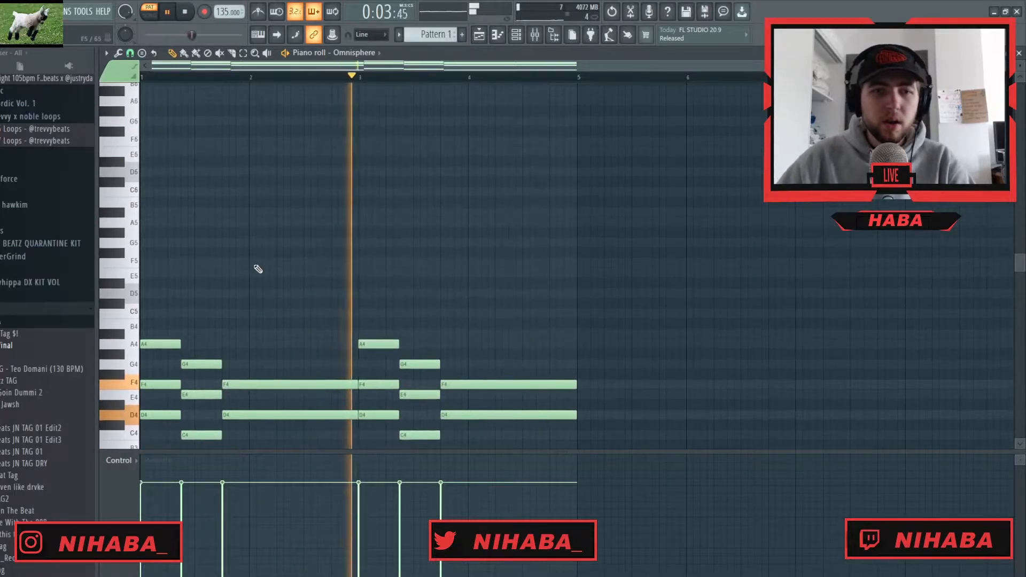
pyautogui.scroll(1, 151, 279)
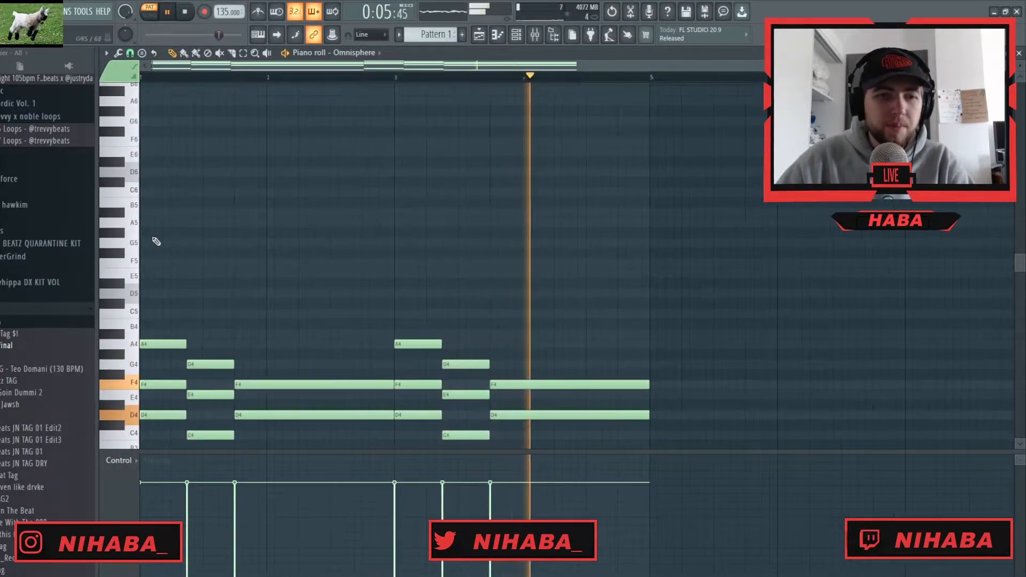
pyautogui.click(159, 262)
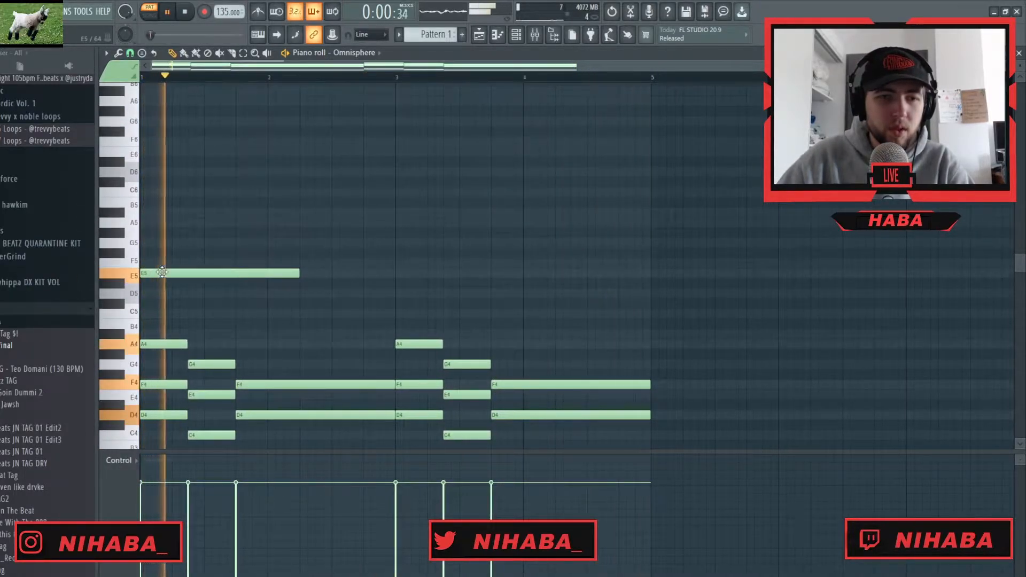
pyautogui.press('space')
pyautogui.press('space')
pyautogui.press('space')
pyautogui.moveTo(298, 263); pyautogui.dragTo(198, 271)
# Continue the melody through bar 2 with half-bar G5, A#5 and A5 notes
pyautogui.click(207, 243)
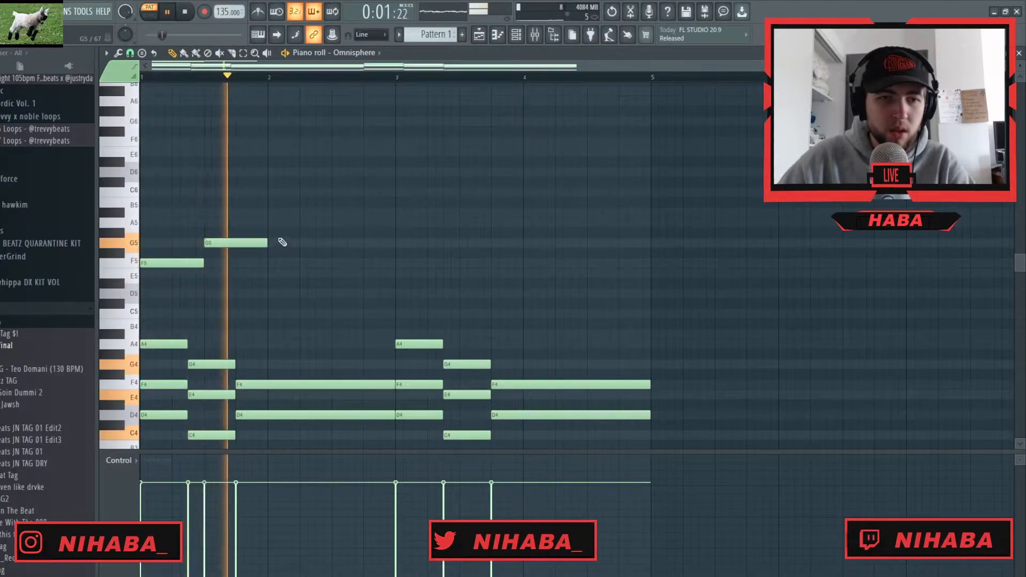
pyautogui.click(271, 213)
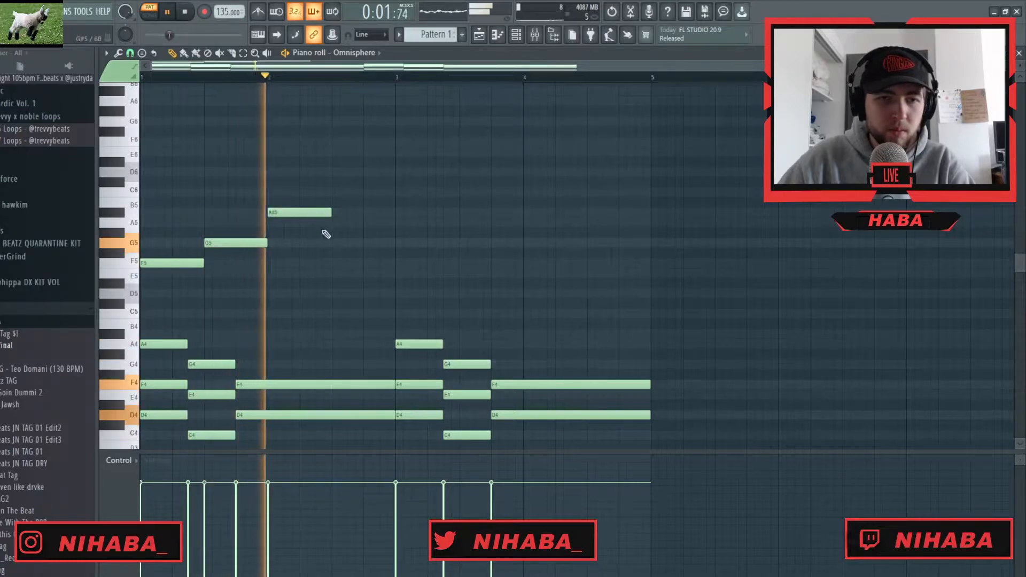
pyautogui.click(336, 223)
pyautogui.scroll(-1, 374, 325)
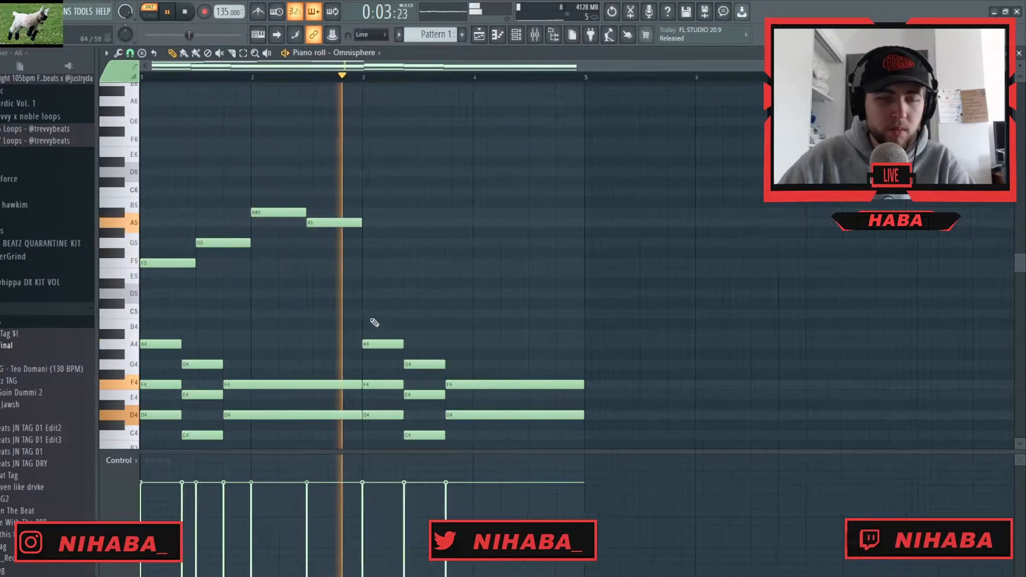
pyautogui.click(391, 263)
pyautogui.press('space')
# Duplicate the melody into bars 3 and 4, varying it with a short C6 after F5 and an A5, G5, F5 ending
pyautogui.moveTo(396, 186); pyautogui.dragTo(160, 321)
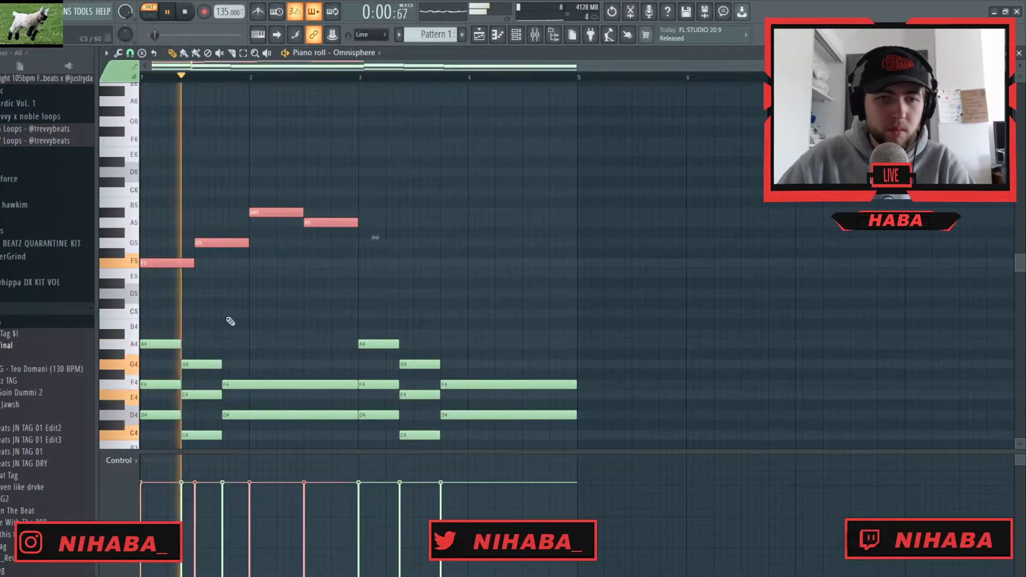
pyautogui.hotkey('ctrl', 'b')
pyautogui.hotkey('ctrl', 'd')
pyautogui.rightClick(341, 291)
pyautogui.scroll(2, 374, 294)
pyautogui.scroll(1, 389, 229)
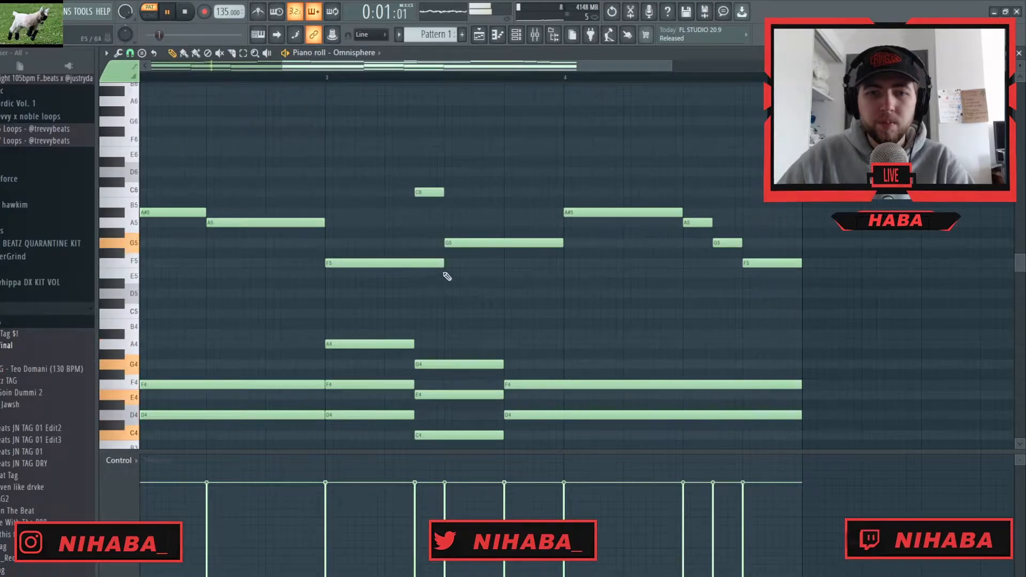
pyautogui.scroll(-2, 390, 291)
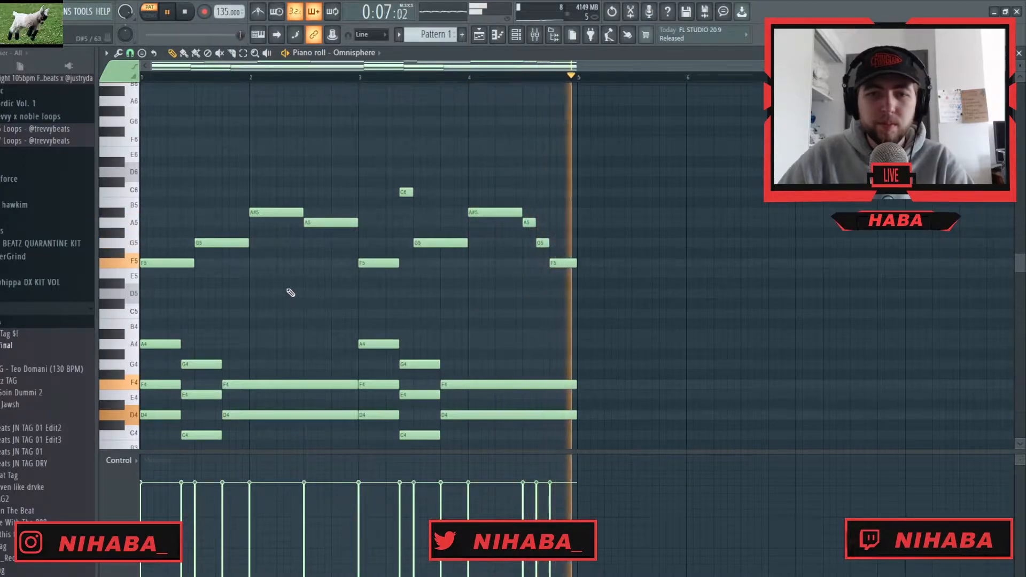
# Begin a higher counter-melody in bar 1 with F6, G6, A#6 and A6 notes
pyautogui.scroll(4, 176, 276)
pyautogui.scroll(2, 160, 286)
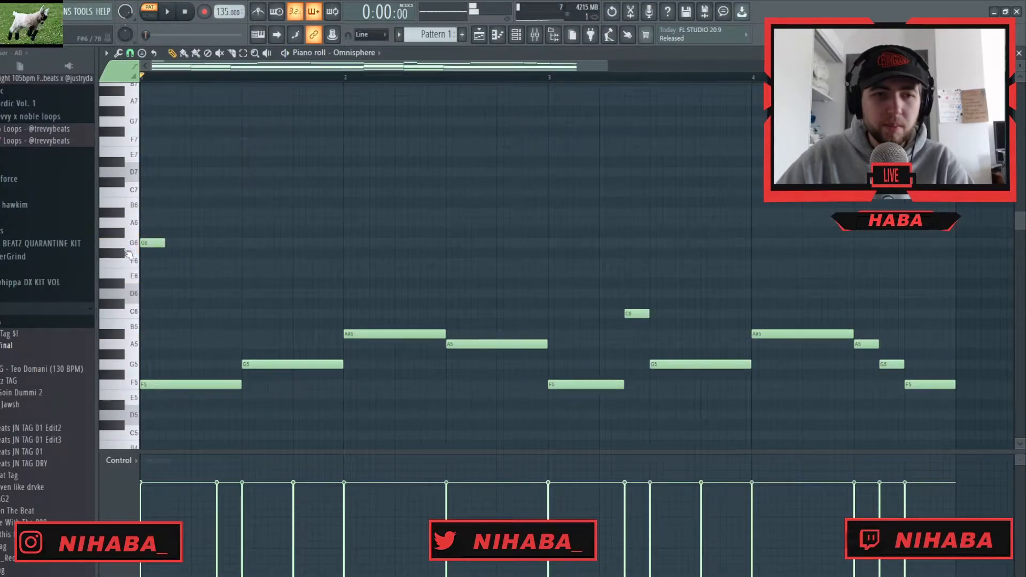
pyautogui.press('space')
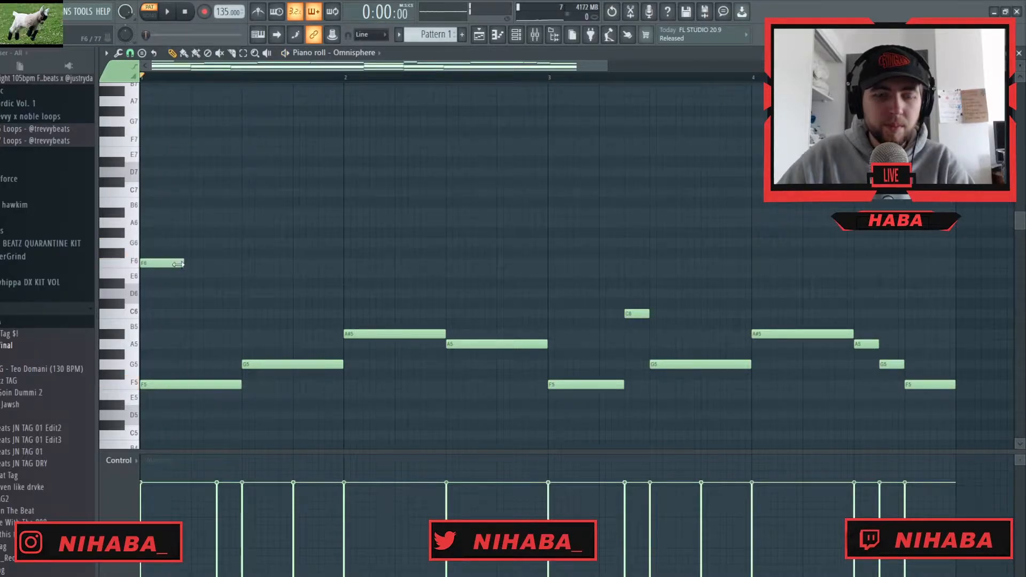
pyautogui.click(213, 243)
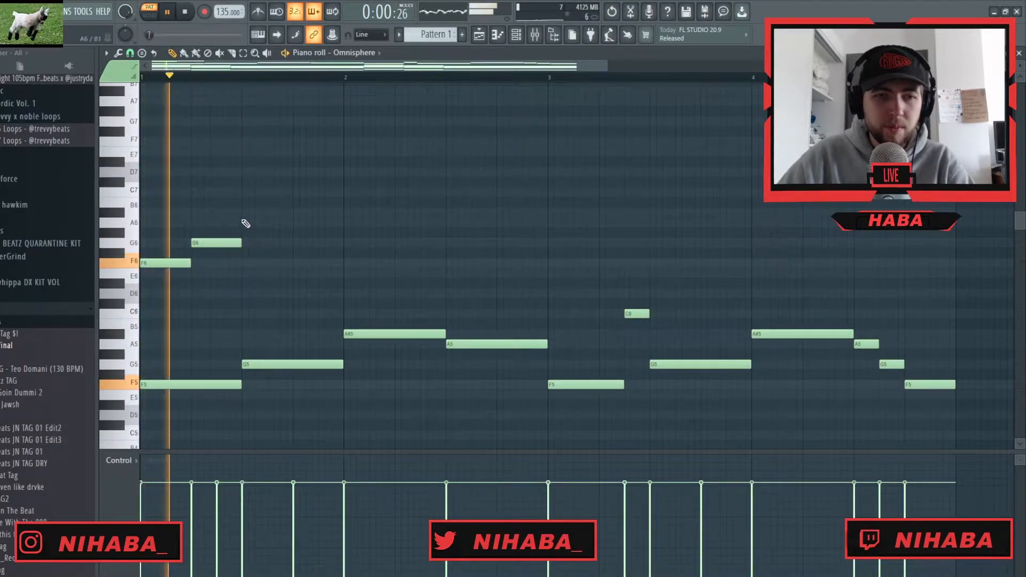
pyautogui.click(274, 213)
pyautogui.moveTo(299, 232)
pyautogui.mouseDown()
pyautogui.moveTo(302, 215)
pyautogui.moveTo(298, 224)
pyautogui.mouseUp()
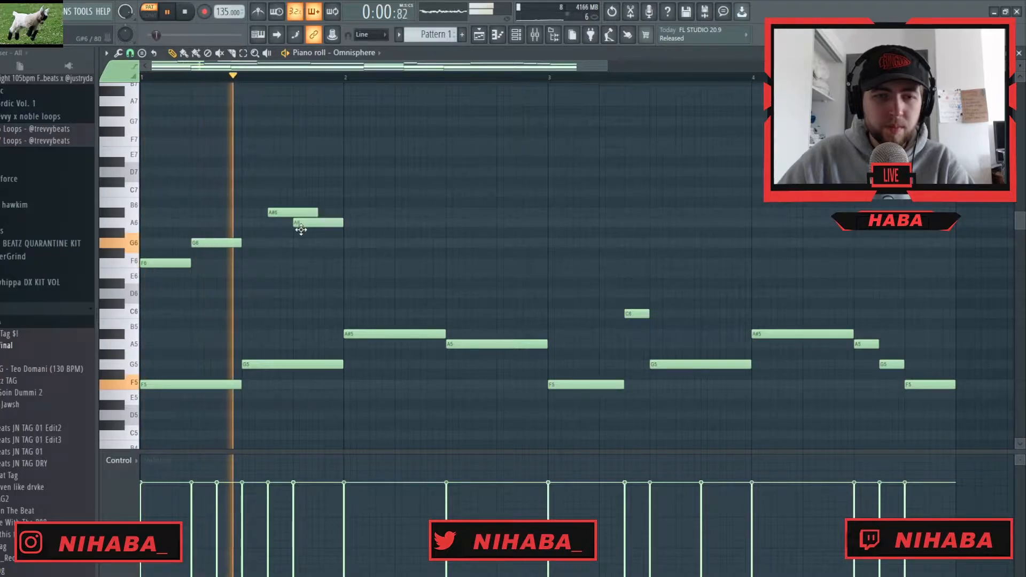
# Add a descending G6, F6, E6 run to the counter-melody near the end of bar 2
pyautogui.click(459, 247)
pyautogui.moveTo(463, 245); pyautogui.dragTo(489, 245)
pyautogui.click(505, 263)
pyautogui.click(522, 274)
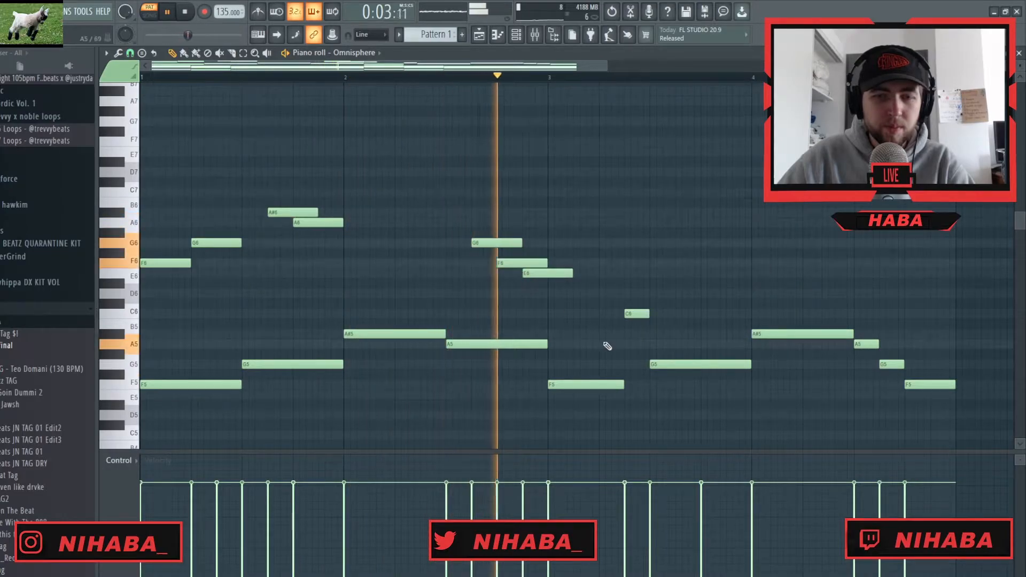
# Apply quick legato to all the counter-melody notes so that each one lasts until the next begins
pyautogui.scroll(-3, 598, 342)
pyautogui.scroll(4, 479, 317)
pyautogui.press('space')
pyautogui.press('space')
pyautogui.scroll(-4, 231, 313)
pyautogui.moveTo(394, 204); pyautogui.dragTo(92, 290)
pyautogui.hotkey('ctrl', 'l')
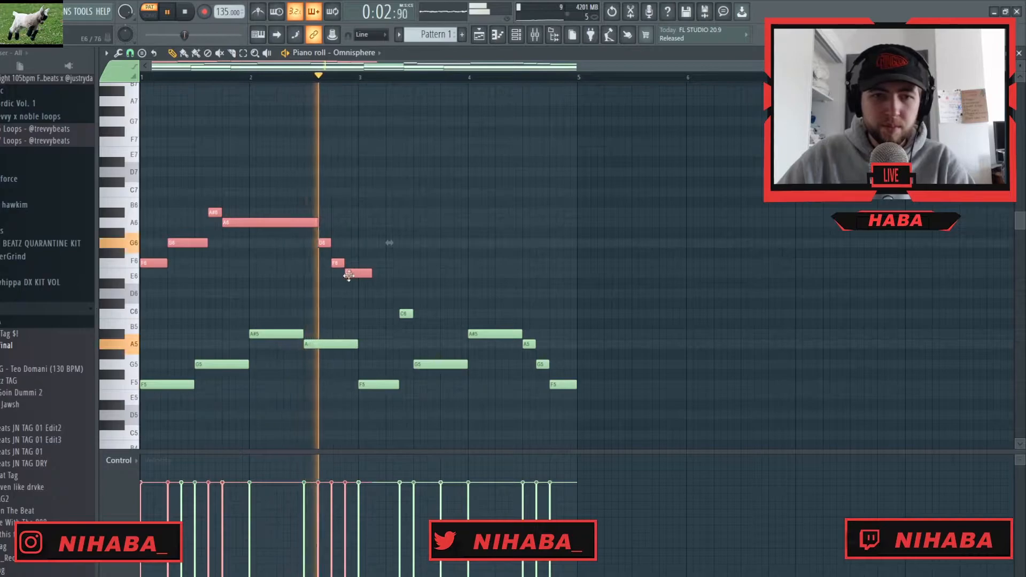
# Trim the counter-melody's closing E6 note at the end of bar 2 and play the pattern back
pyautogui.press('c')
pyautogui.moveTo(358, 266); pyautogui.dragTo(360, 281)
pyautogui.press('p')
pyautogui.press('space')
pyautogui.press('space')
# Duplicate the two-bar counter-melody into bars 3 and 4, and vary the copy with a D7 note in bar 4 after a shortened A6
pyautogui.press('e')
pyautogui.moveTo(422, 167); pyautogui.dragTo(133, 287)
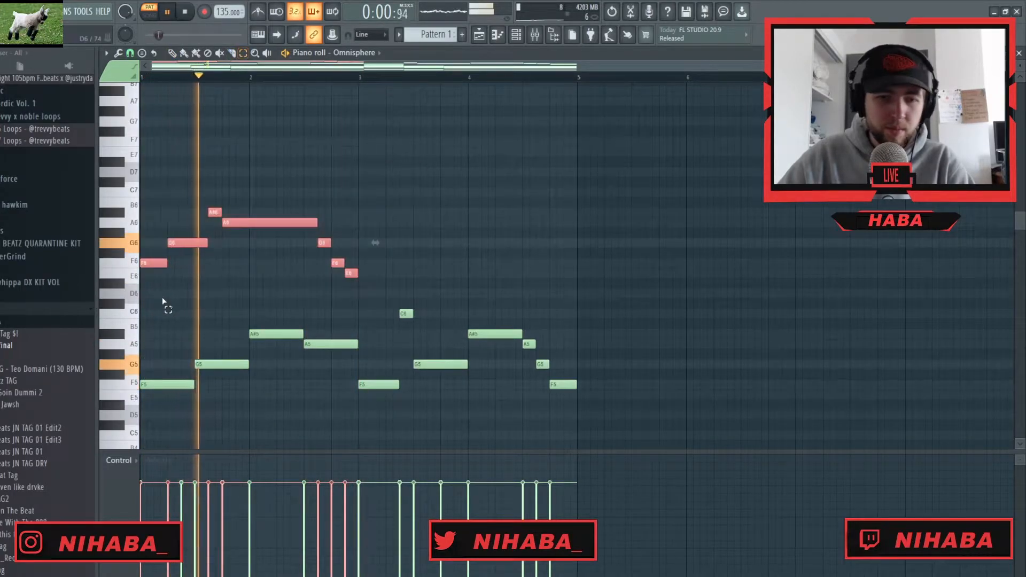
pyautogui.hotkey('ctrl', 'b')
pyautogui.click(163, 298)
pyautogui.press('p')
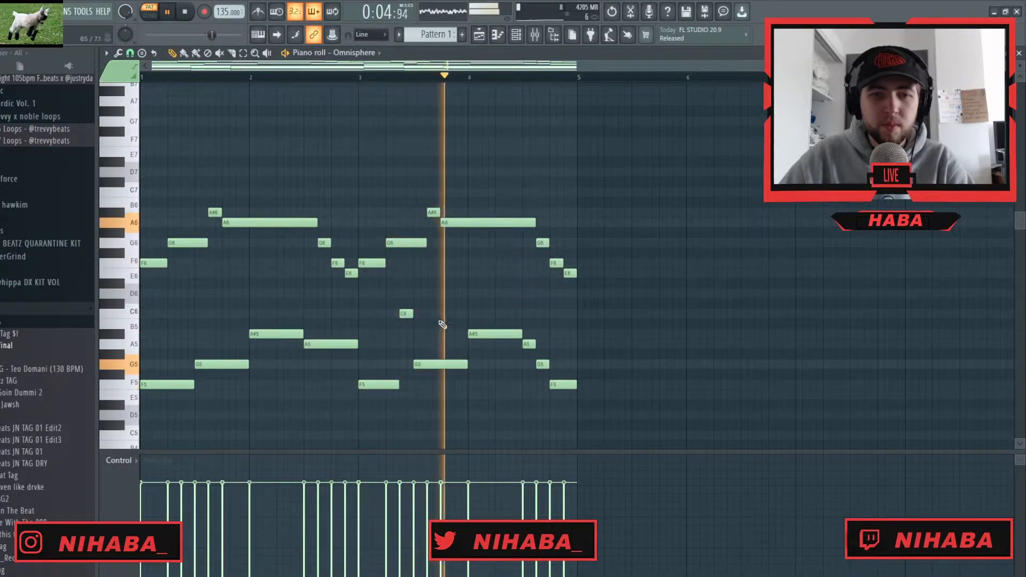
pyautogui.scroll(4, 568, 292)
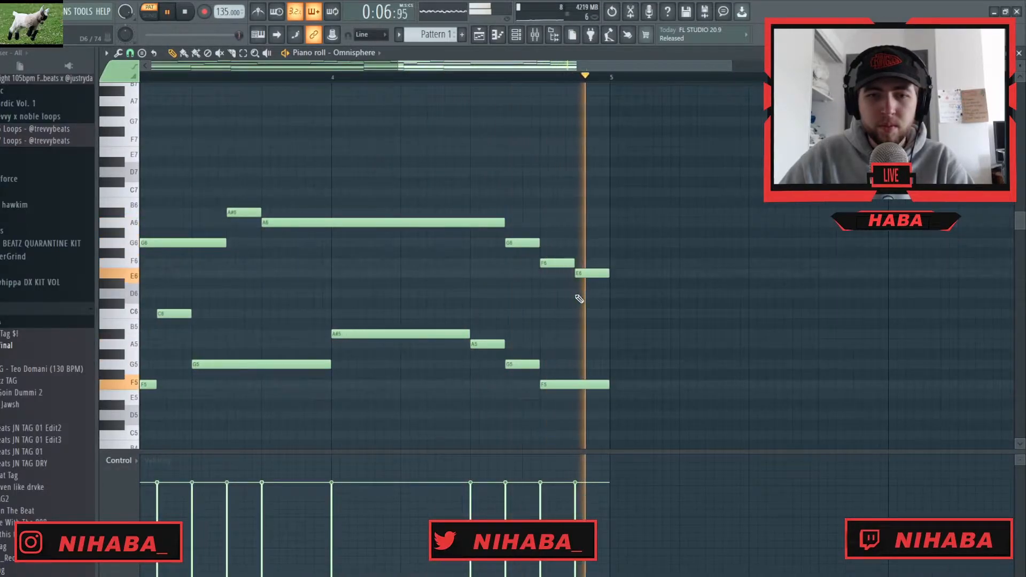
pyautogui.scroll(-4, 403, 293)
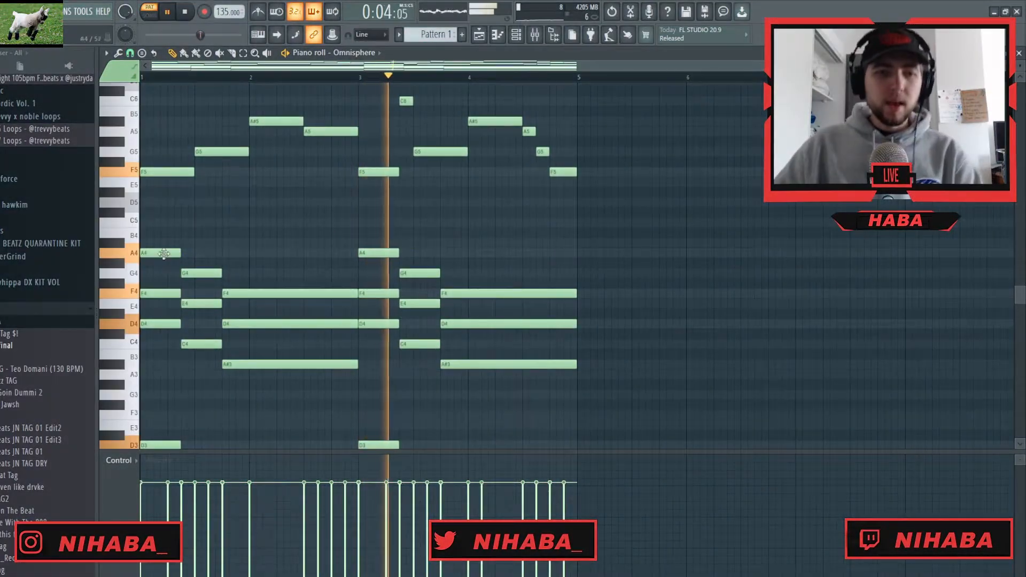
# Strum all the chord notes across bars 1 to 4
pyautogui.moveTo(151, 235); pyautogui.dragTo(562, 386)
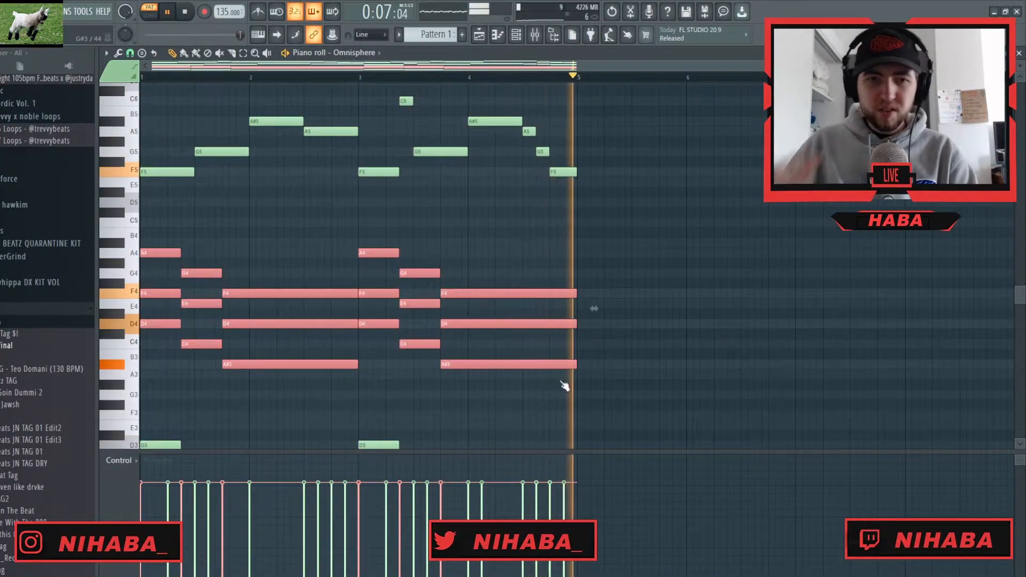
pyautogui.hotkey('alt', 's')
pyautogui.click(554, 340)
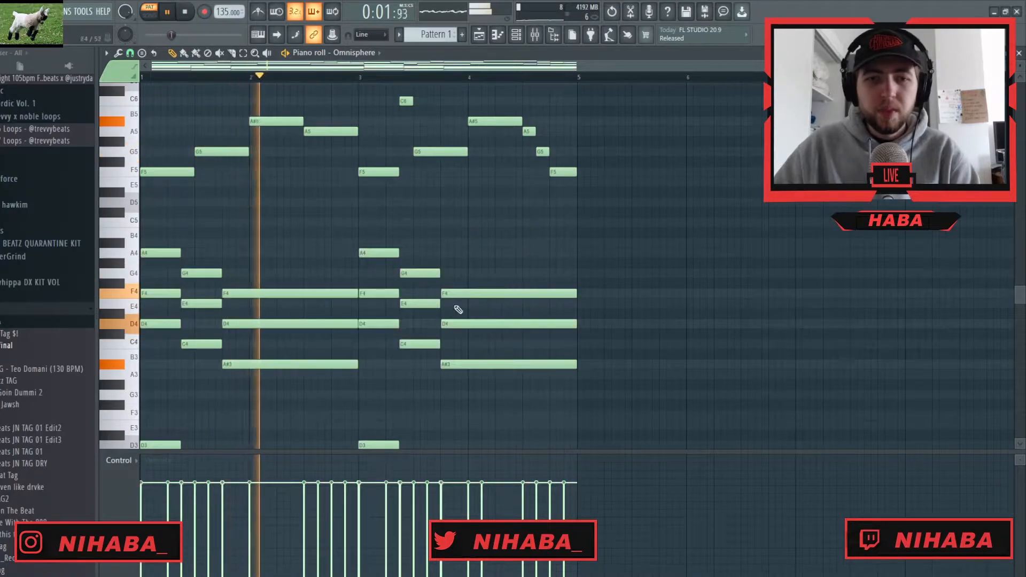
# Randomize the velocity levels of all the notes in the pattern
pyautogui.scroll(5, 466, 336)
pyautogui.hotkey('alt', 's')
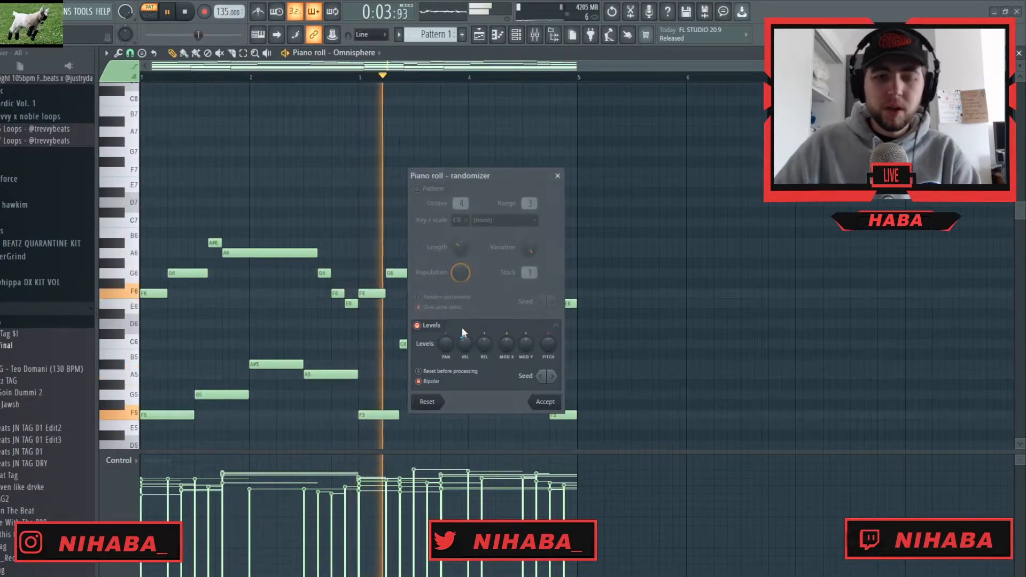
pyautogui.click(545, 405)
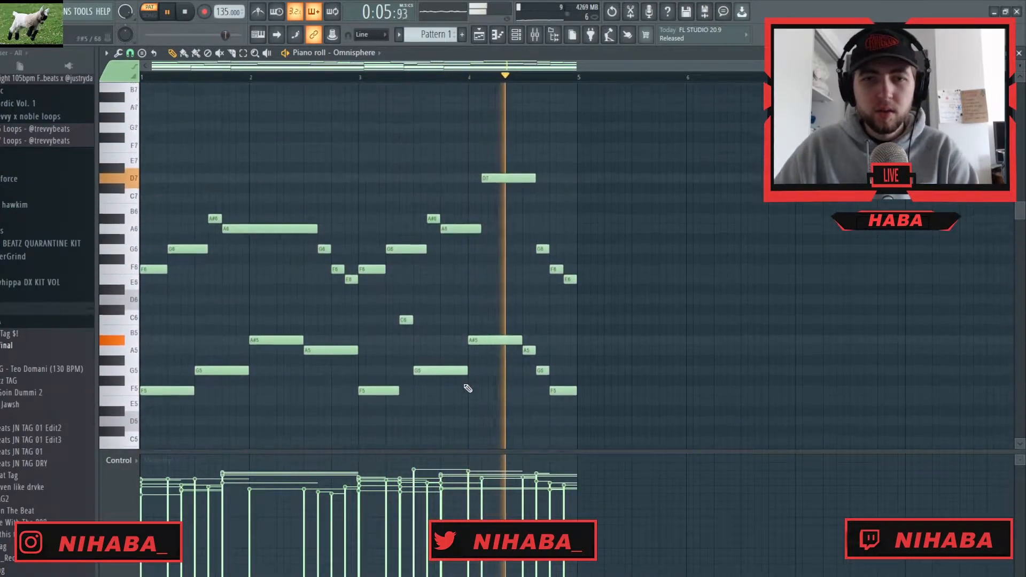
# Duplicate the whole four-bar pattern into bars 5 to 8 and clear the selection
pyautogui.scroll(-5, 463, 394)
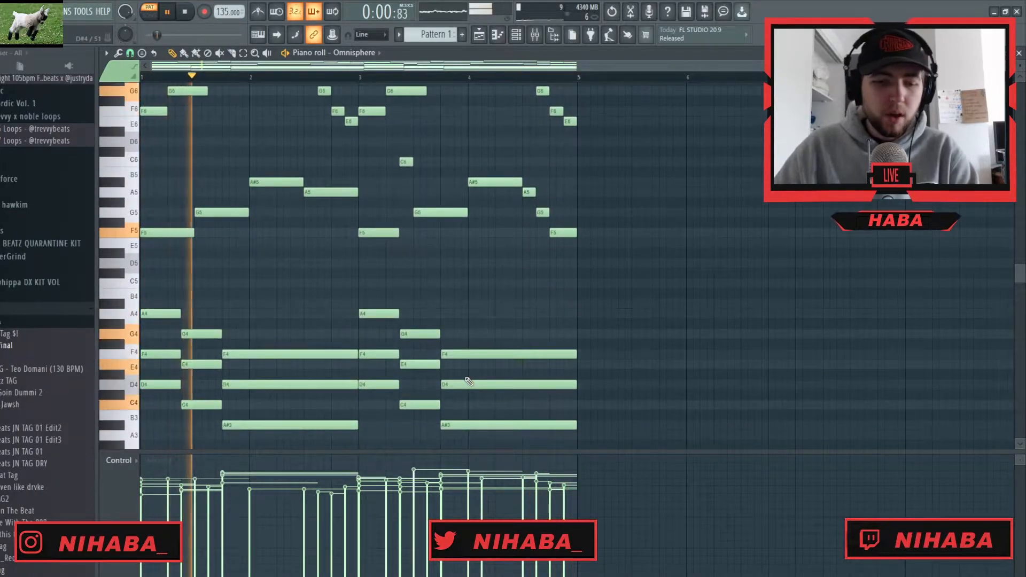
pyautogui.hotkey('ctrl', 'b')
pyautogui.keyDown('ctrl'); pyautogui.click(641, 377); pyautogui.keyUp('ctrl')
# Raise the F4, E4 and D4 chord notes in bars 5 to 8 by one octave
pyautogui.scroll(-2, 641, 377)
pyautogui.moveTo(452, 350); pyautogui.dragTo(473, 373)
pyautogui.keyDown('ctrl'); pyautogui.keyDown('shift'); pyautogui.click(491, 382); pyautogui.keyUp('shift'); pyautogui.keyUp('ctrl')
pyautogui.keyDown('ctrl'); pyautogui.keyDown('shift'); pyautogui.click(586, 383); pyautogui.keyUp('shift'); pyautogui.keyUp('ctrl')
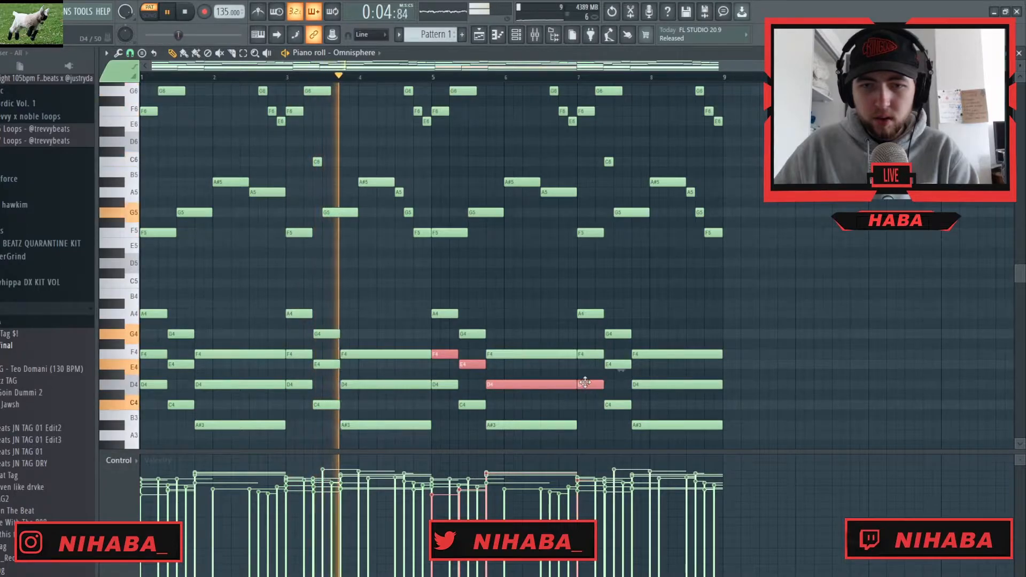
pyautogui.keyDown('ctrl'); pyautogui.keyDown('shift'); pyautogui.click(586, 383); pyautogui.keyUp('shift'); pyautogui.keyUp('ctrl')
pyautogui.keyDown('ctrl'); pyautogui.keyDown('shift'); pyautogui.click(587, 353); pyautogui.keyUp('shift'); pyautogui.keyUp('ctrl')
pyautogui.keyDown('ctrl'); pyautogui.keyDown('shift'); pyautogui.click(615, 364); pyautogui.keyUp('shift'); pyautogui.keyUp('ctrl')
pyautogui.keyDown('ctrl'); pyautogui.keyDown('shift'); pyautogui.click(641, 384); pyautogui.keyUp('shift'); pyautogui.keyUp('ctrl')
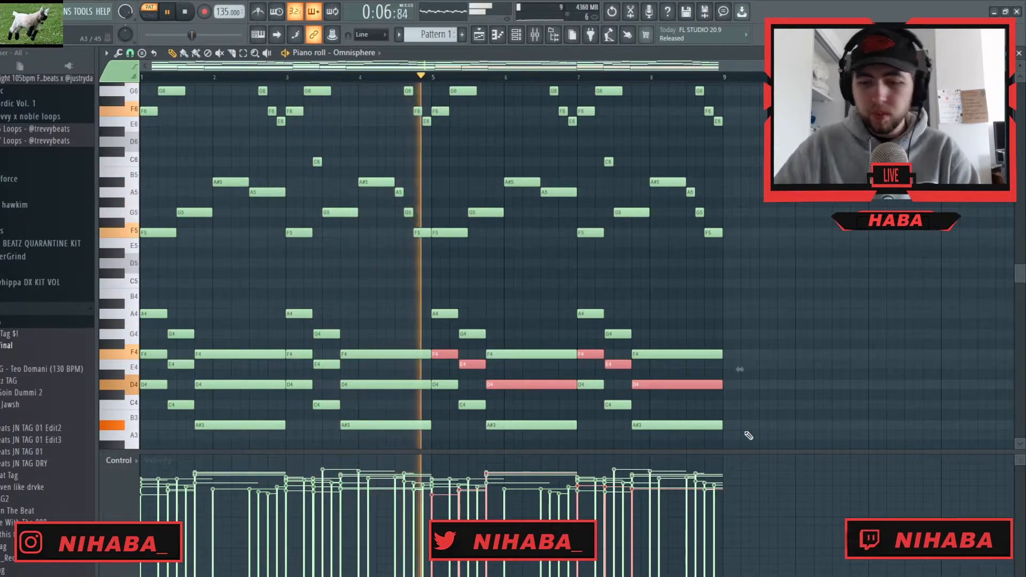
pyautogui.hotkey('ctrl', 'Up')
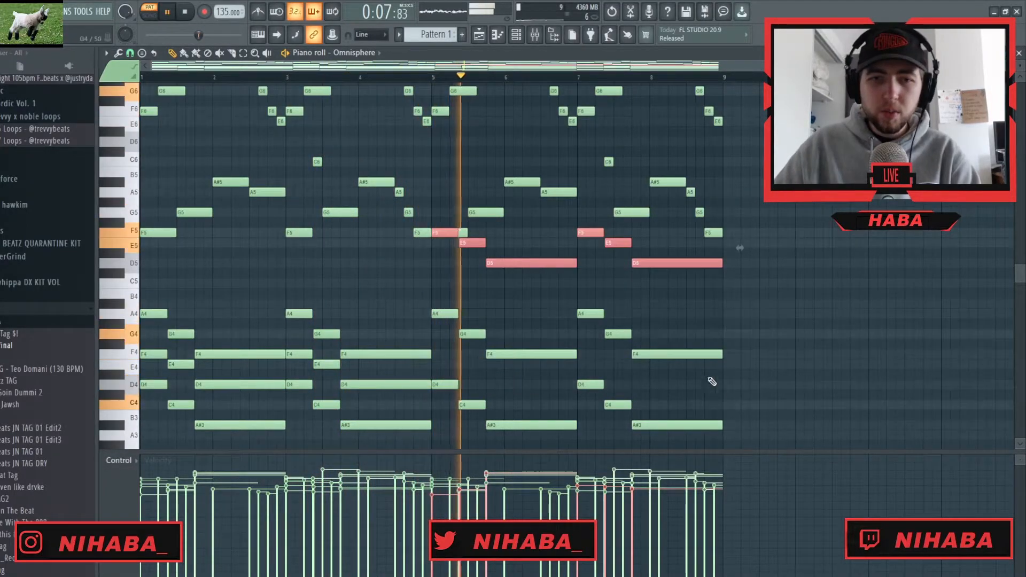
pyautogui.keyDown('ctrl'); pyautogui.click(470, 290); pyautogui.keyUp('ctrl')
# Remove the overlapping melody F5 at bar 5 and end the melody in bar 8 with rising C6, D6 and E6 notes
pyautogui.scroll(2, 468, 283)
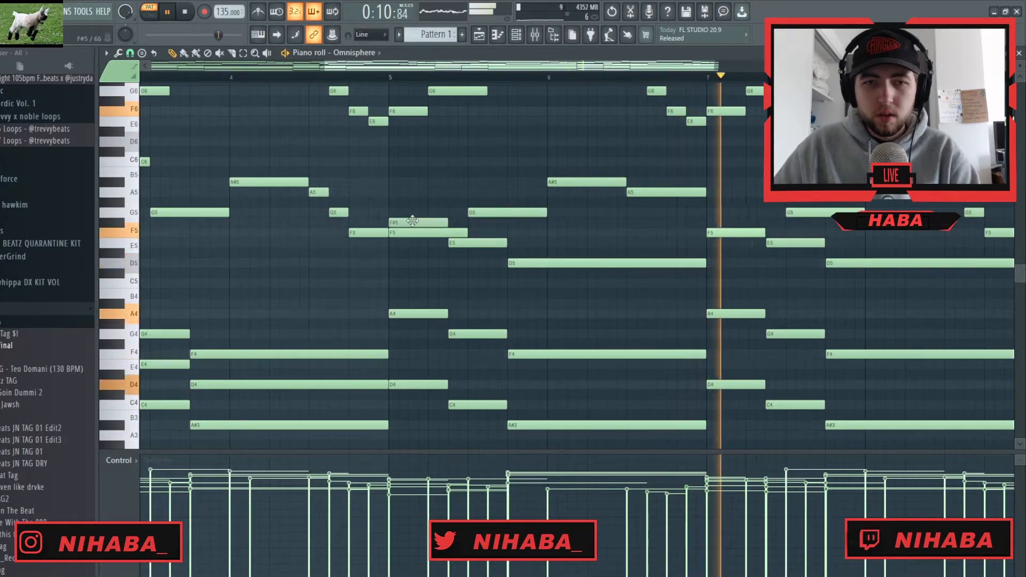
pyautogui.hscroll(3, 458, 239)
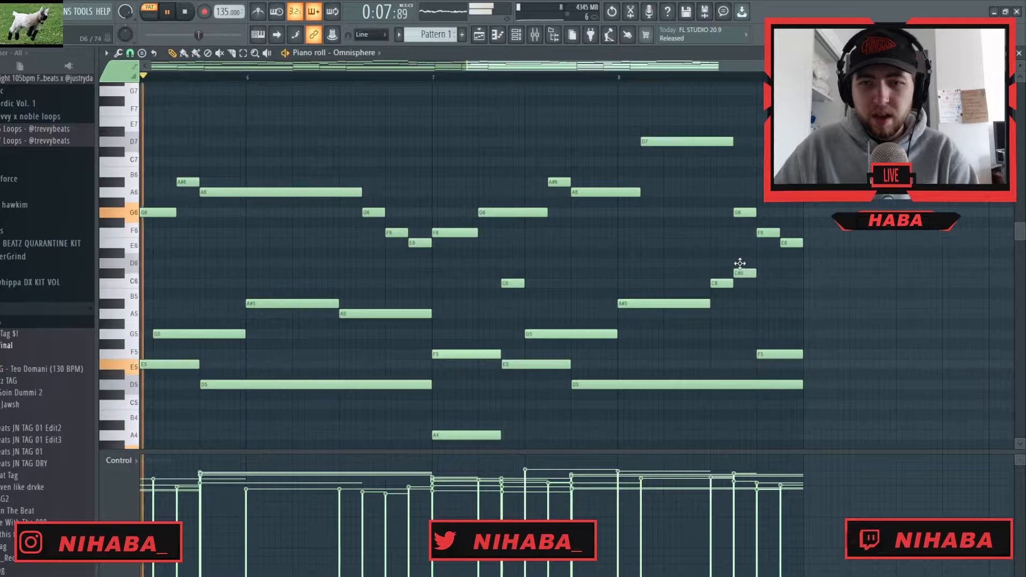
pyautogui.moveTo(740, 264); pyautogui.dragTo(740, 263)
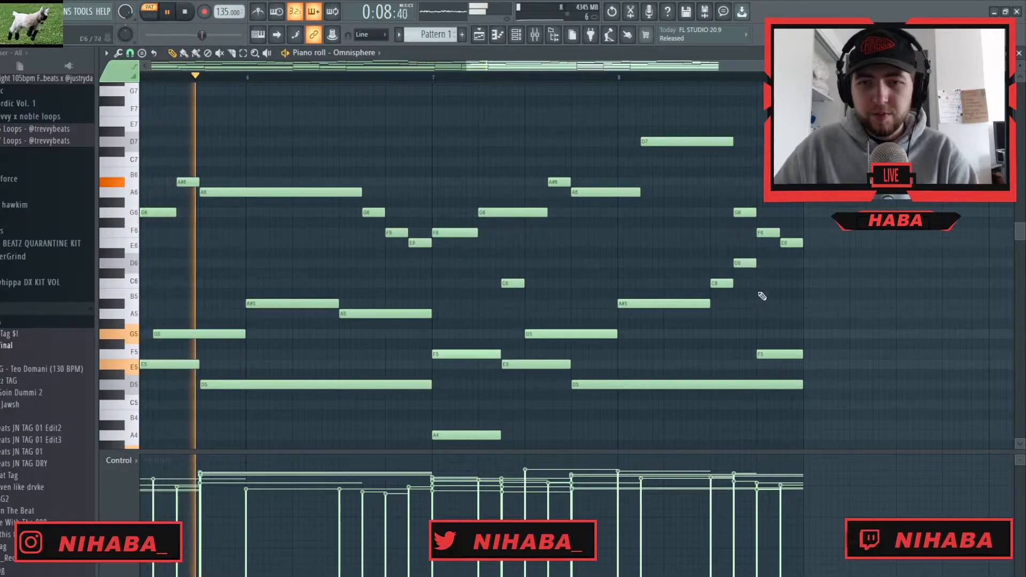
pyautogui.moveTo(777, 353); pyautogui.dragTo(777, 255)
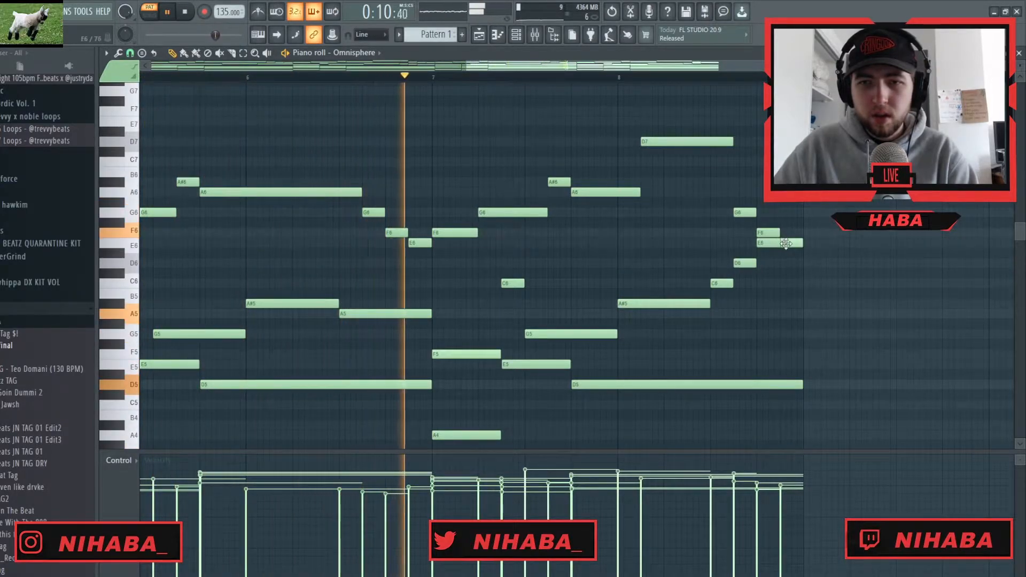
# Change the counter-melody's last two notes in bar 8 to A6 and A#6, and lower its long D7 note to C7
pyautogui.moveTo(771, 233); pyautogui.dragTo(771, 192)
pyautogui.moveTo(791, 239); pyautogui.dragTo(787, 184)
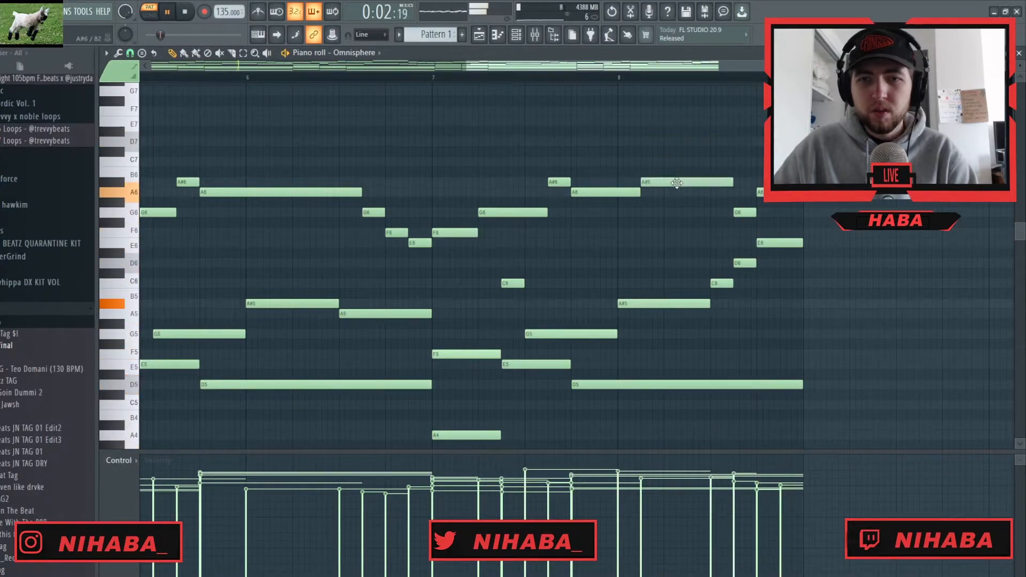
pyautogui.keyDown('ctrl'); pyautogui.scroll(-4, 680, 156); pyautogui.keyUp('ctrl')
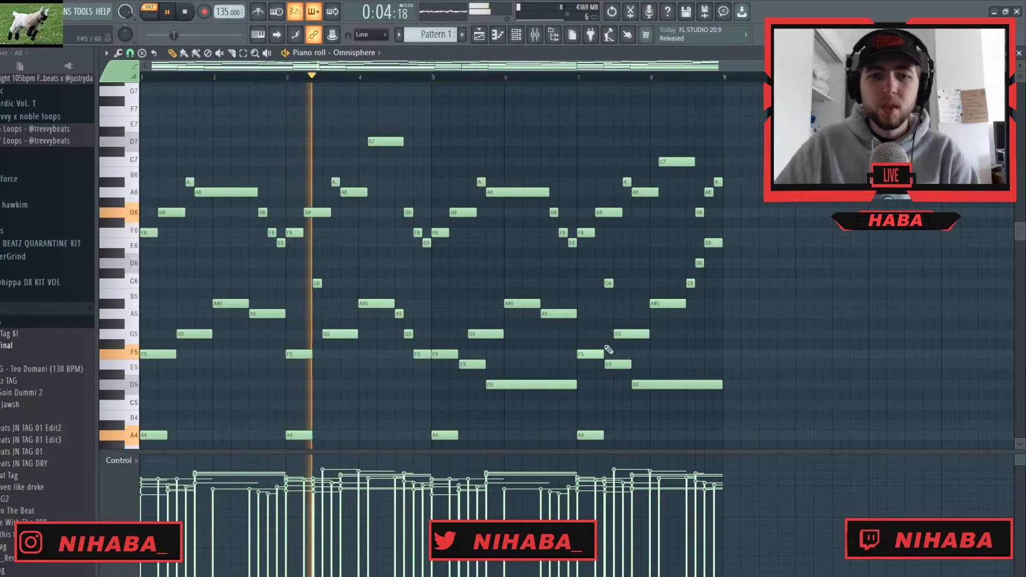
pyautogui.scroll(-5, 594, 363)
pyautogui.scroll(5, 595, 364)
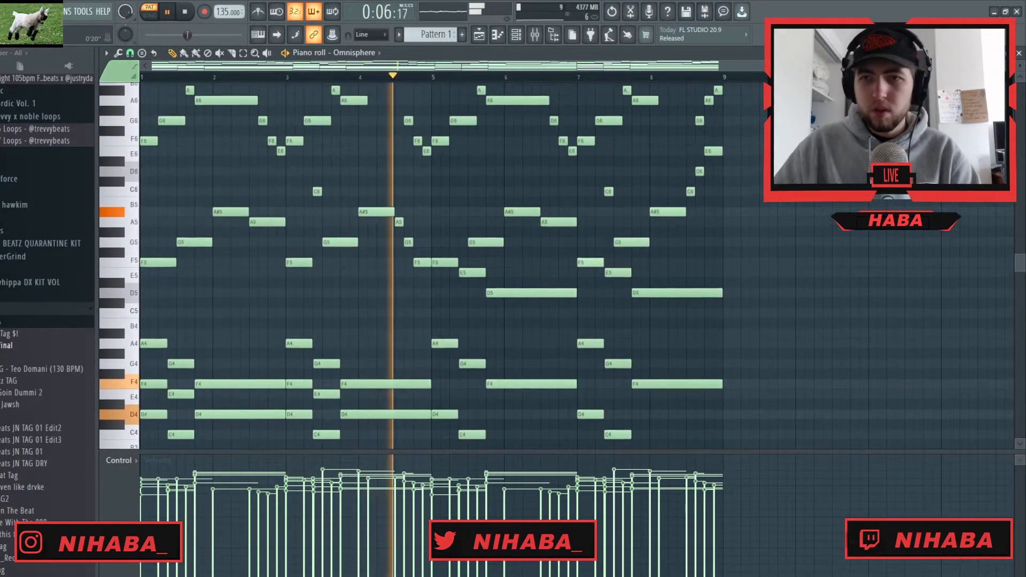
# Rename the Omnisphere channel as piano
pyautogui.press('F5')
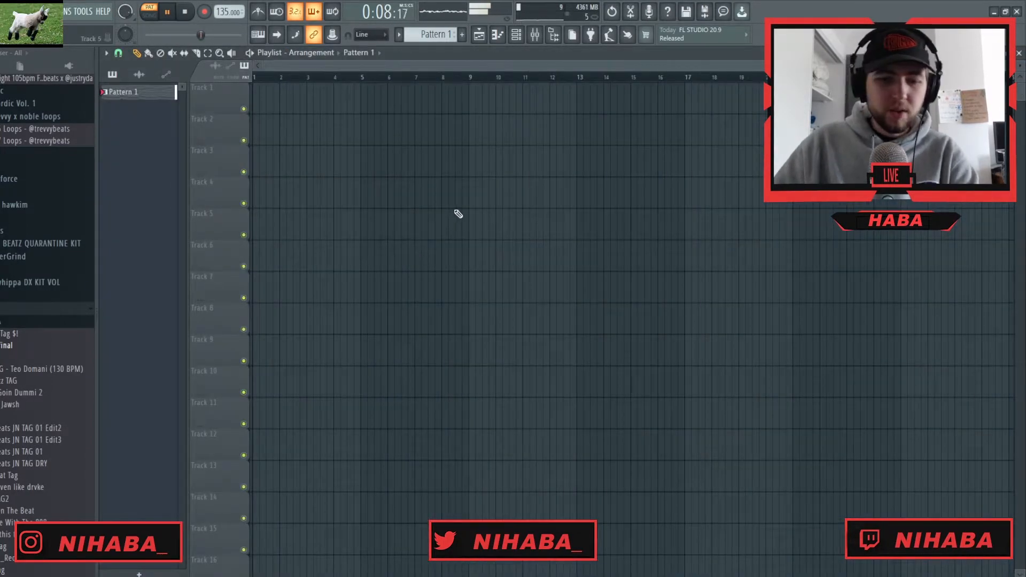
pyautogui.press('F6')
pyautogui.rightClick(336, 107)
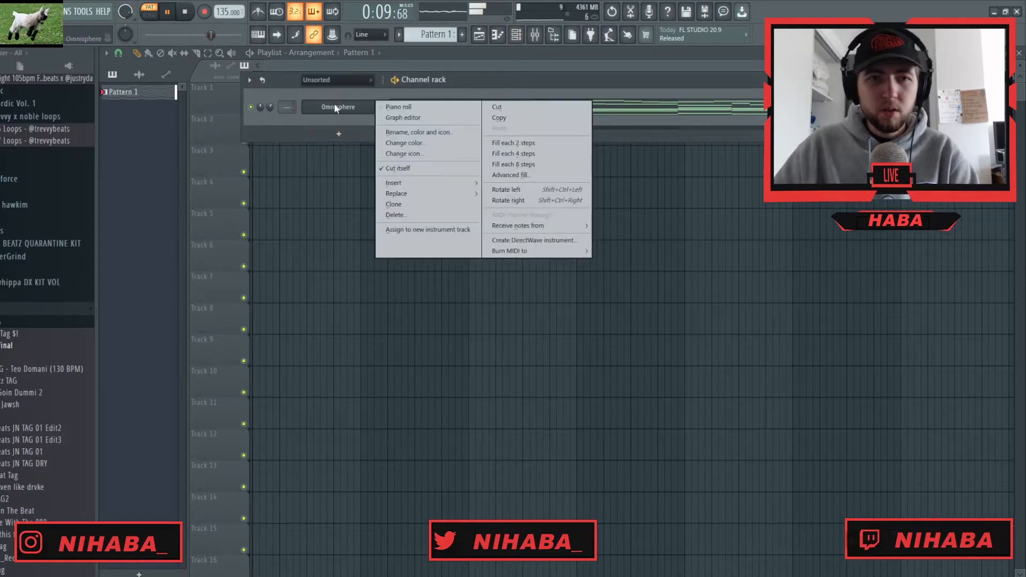
pyautogui.click(425, 132)
pyautogui.write('piano')
pyautogui.press('Return')
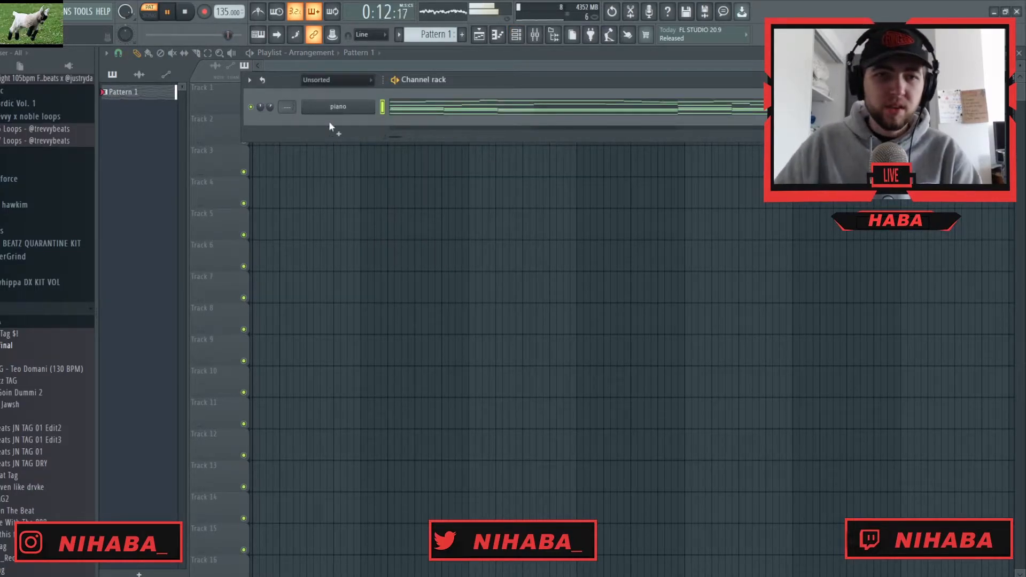
# Route the piano channel to mixer insert 1 and load RC-20 Retro Color there with the Vinyl 3 preset
pyautogui.press('F9')
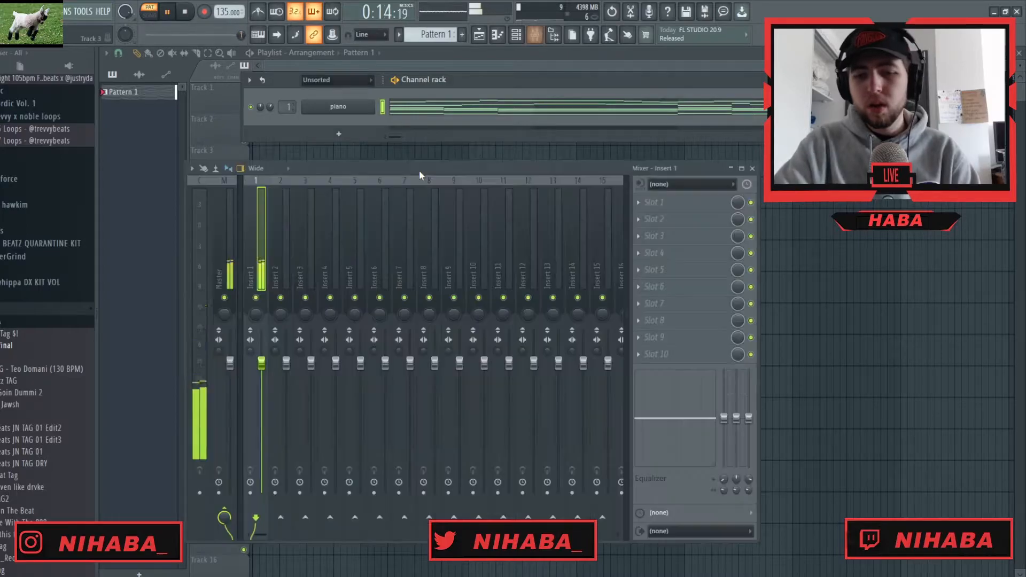
pyautogui.click(663, 204)
pyautogui.moveTo(714, 218)
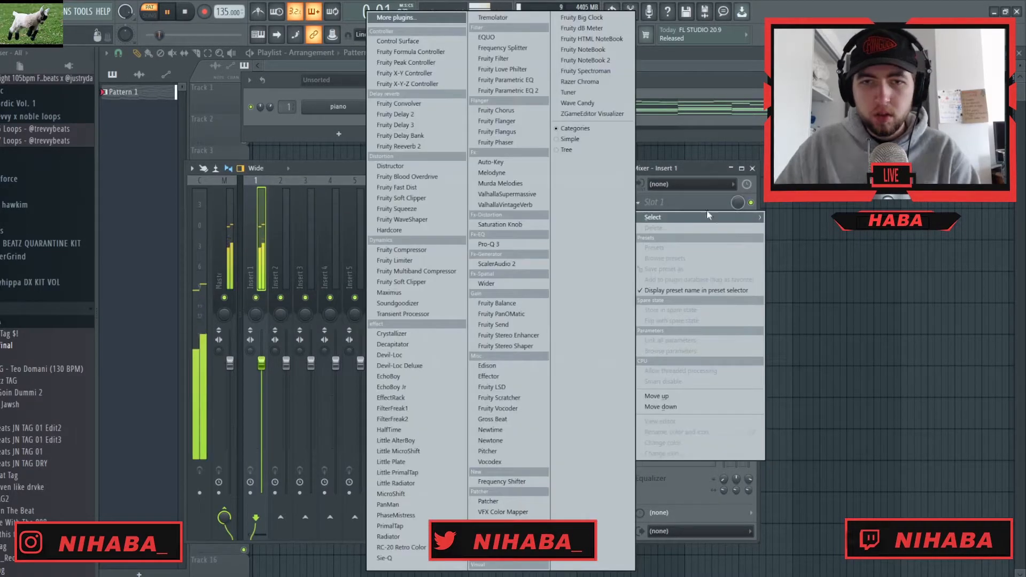
pyautogui.click(399, 547)
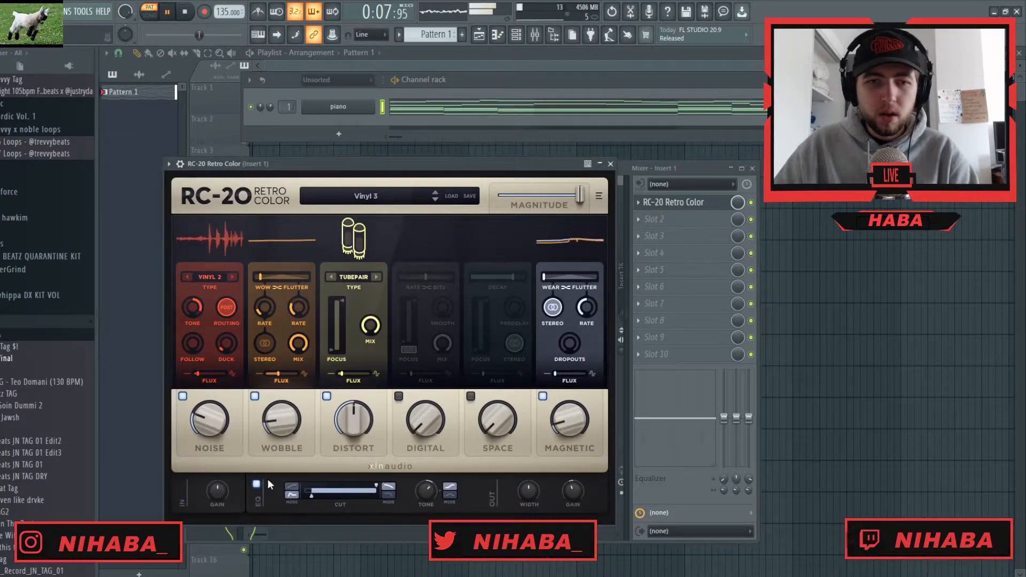
# Turn off RC-20's noise, narrow its EQ cut range with the high cut at 11659 Hz, and reduce the distortion
pyautogui.click(183, 396)
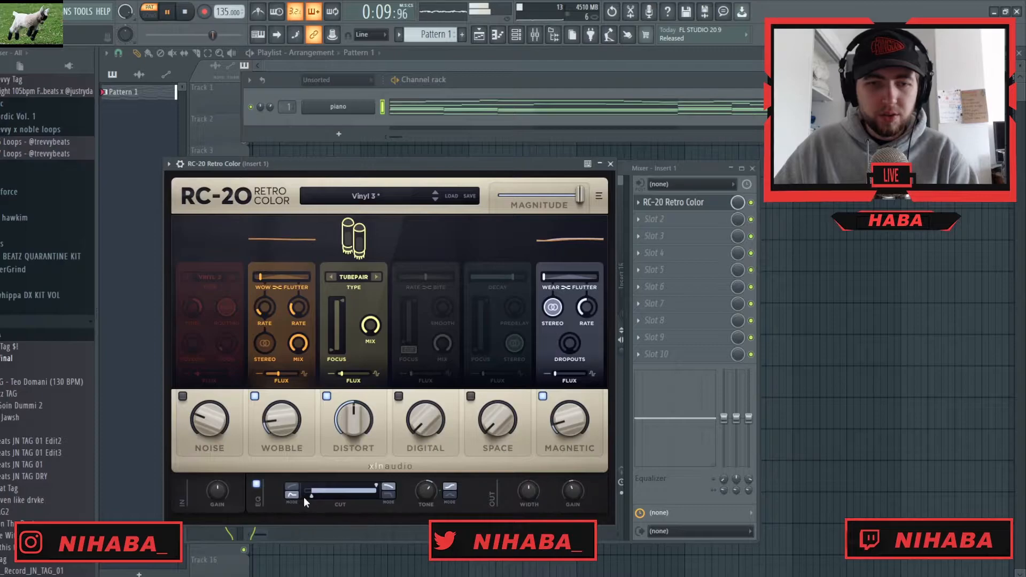
pyautogui.moveTo(317, 498); pyautogui.dragTo(320, 497)
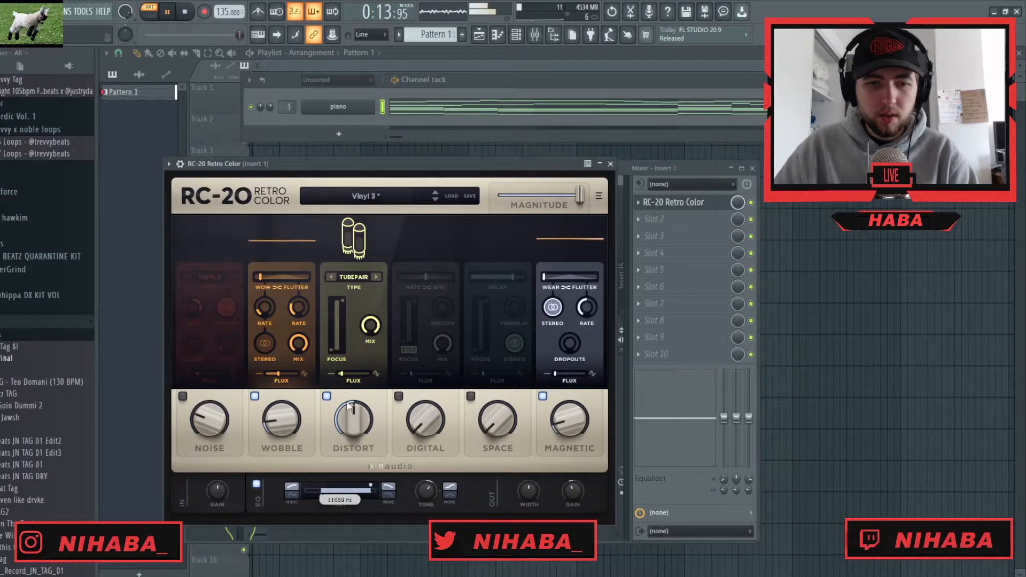
pyautogui.moveTo(344, 430); pyautogui.dragTo(342, 438)
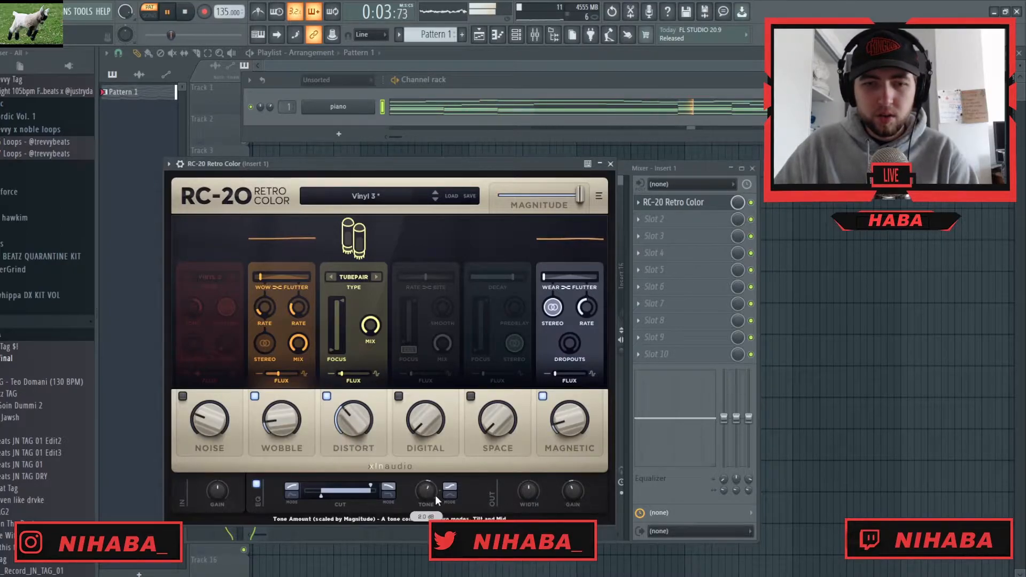
pyautogui.click(611, 164)
# Add ValhallaVintageVerb in the second effect slot of the piano's mixer insert
pyautogui.click(653, 219)
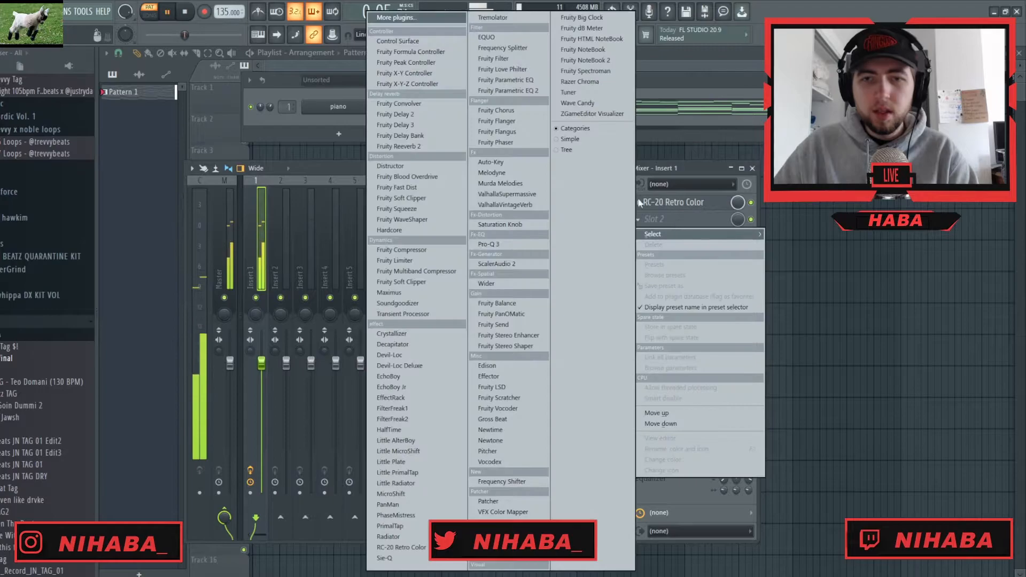
pyautogui.click(505, 205)
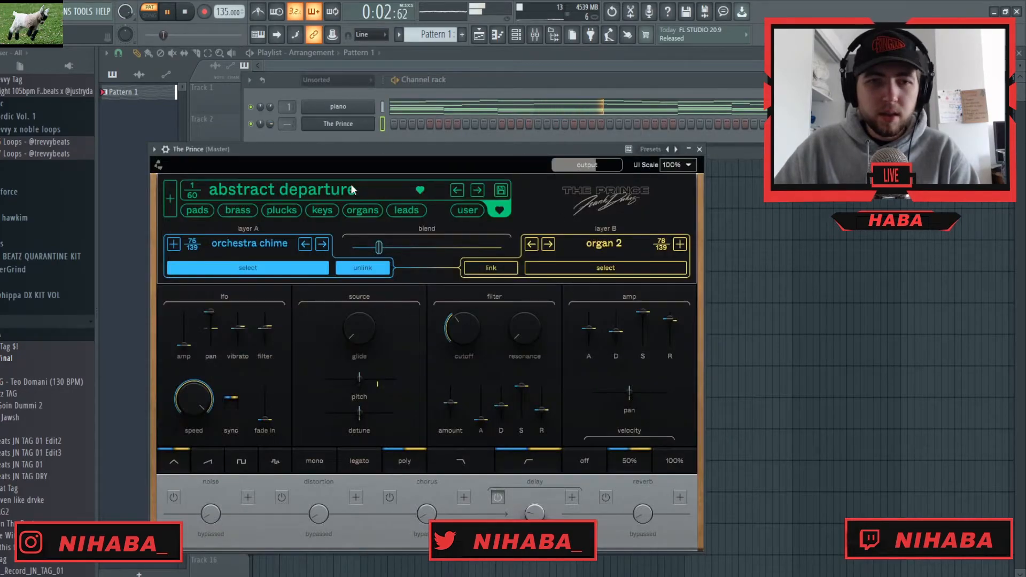
# Browse The Prince's pads and load the pardon speech preset
pyautogui.click(301, 191)
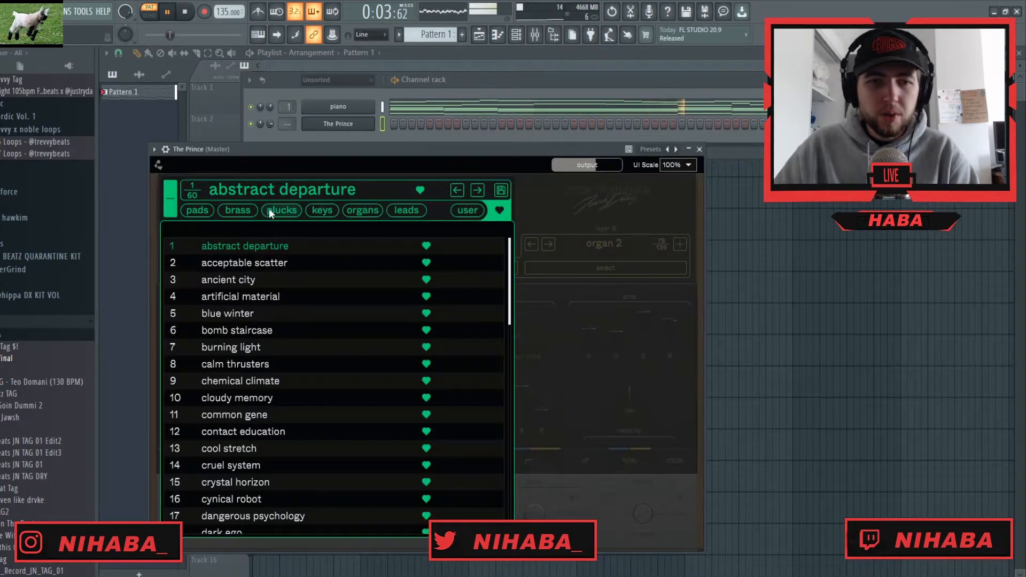
pyautogui.click(294, 190)
pyautogui.click(198, 210)
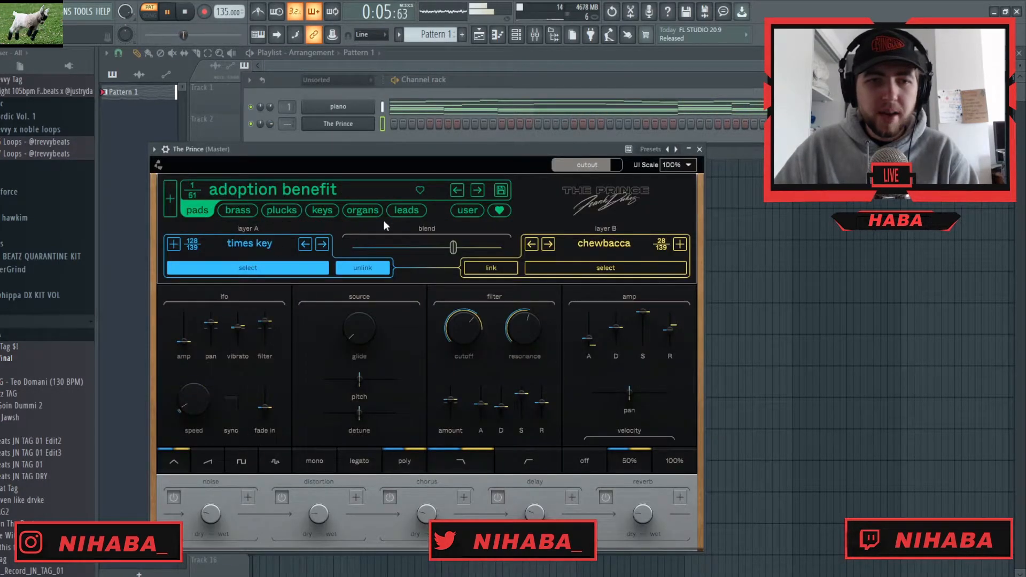
pyautogui.click(347, 188)
pyautogui.scroll(-8, 319, 365)
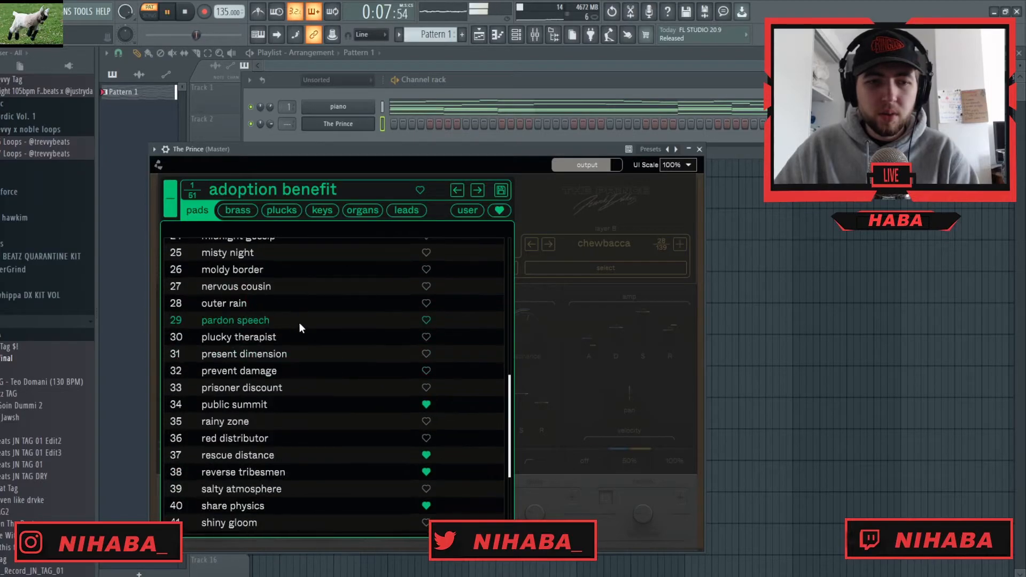
pyautogui.click(545, 207)
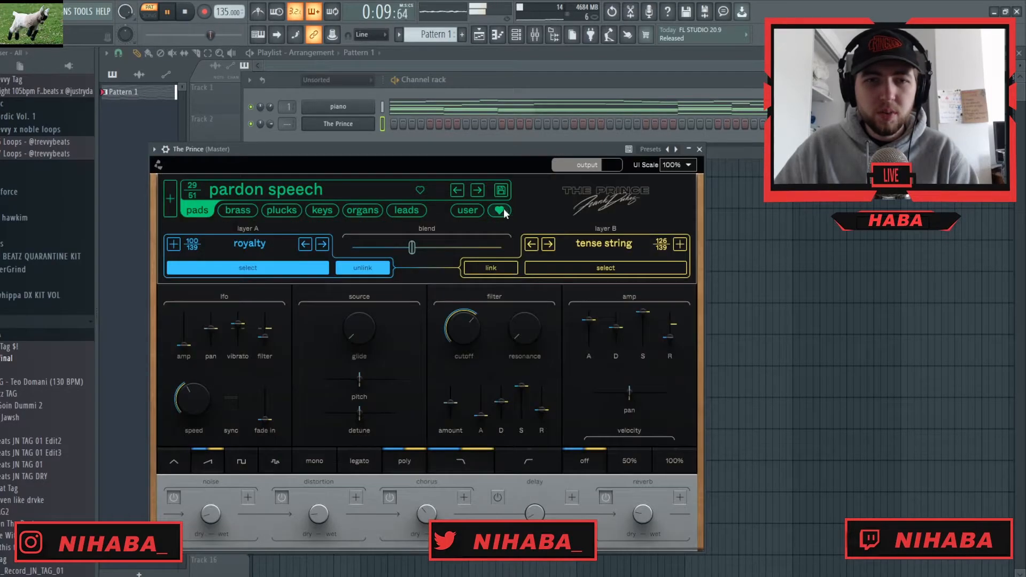
# Write a two-voice descending D–C–A# pad phrase in The Prince's piano roll and duplicate it to fill eight bars
pyautogui.rightClick(346, 126)
pyautogui.click(395, 127)
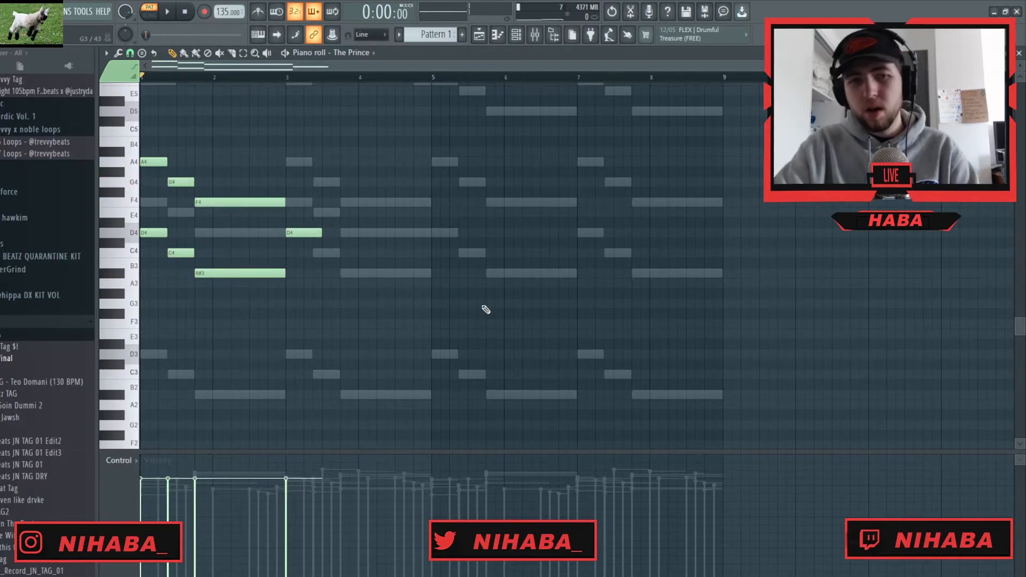
pyautogui.hotkey('ctrl', 'b')
pyautogui.hotkey('ctrl', 'b')
pyautogui.hotkey('ctrl', 'b')
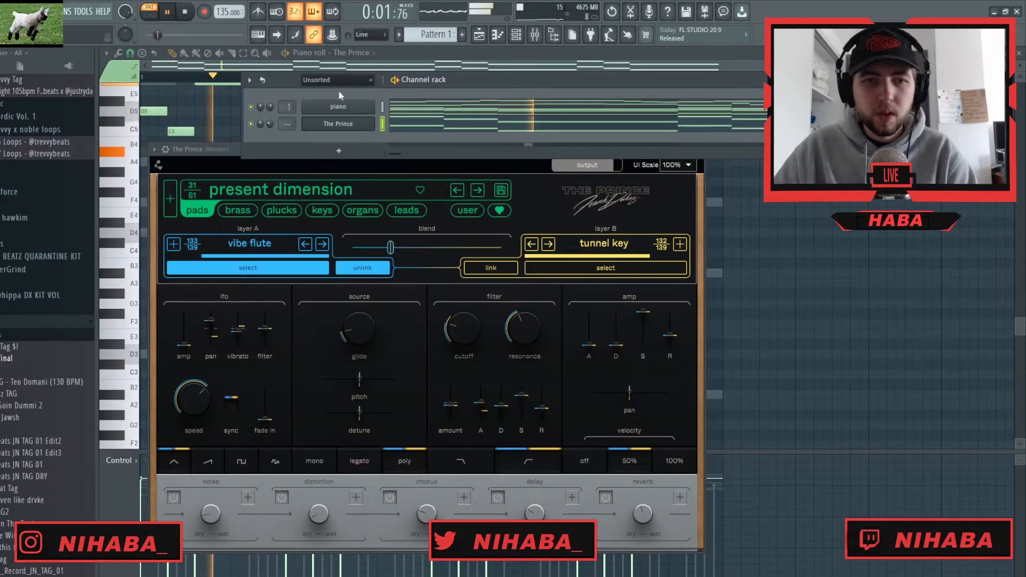
# Close The Prince's window, rename its channel to pad, and route it to mixer insert 2
pyautogui.click(233, 147)
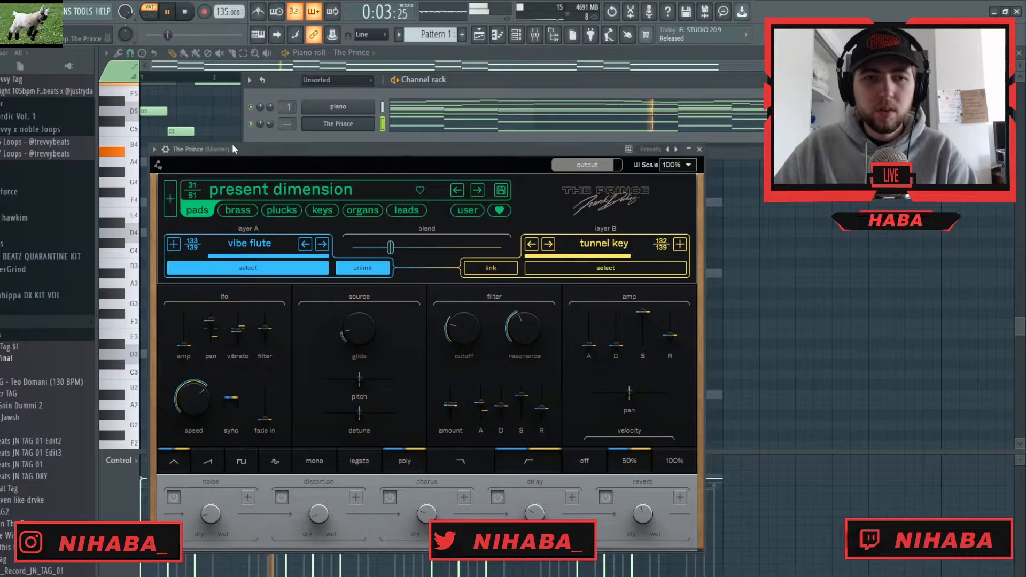
pyautogui.click(701, 149)
pyautogui.click(348, 152)
pyautogui.rightClick(342, 123)
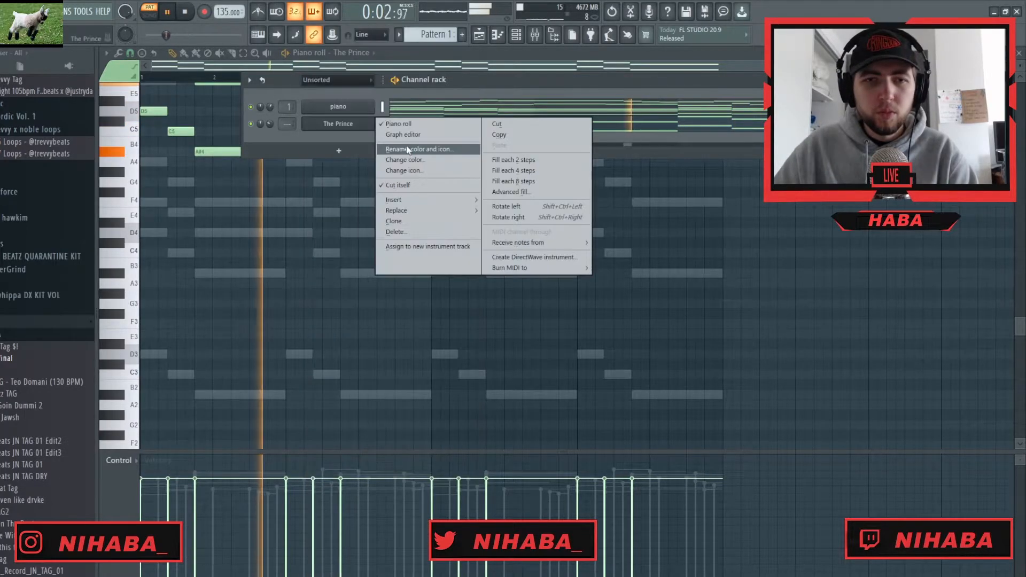
pyautogui.click(407, 148)
pyautogui.write('pad')
pyautogui.press('Return')
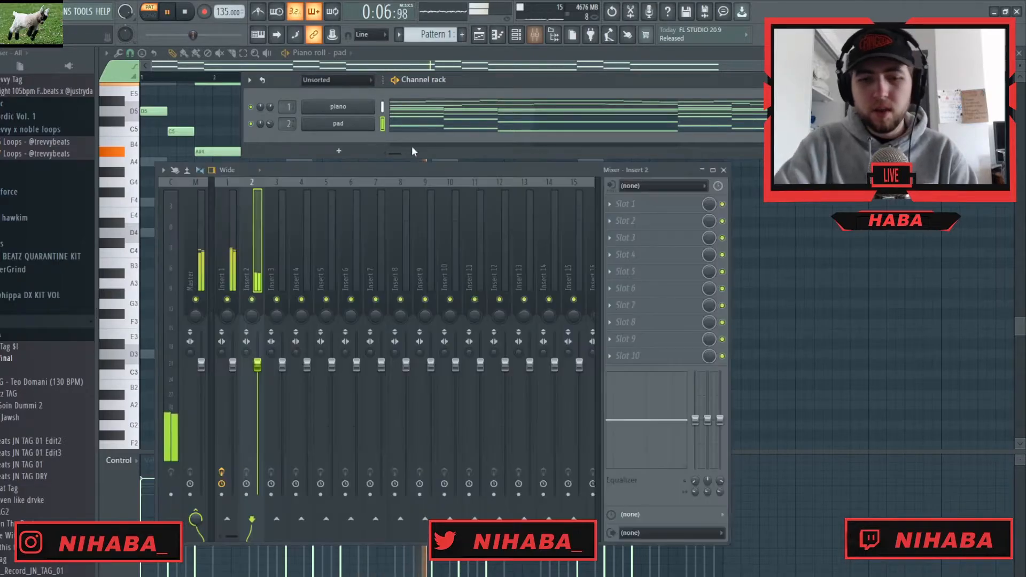
pyautogui.press('F9')
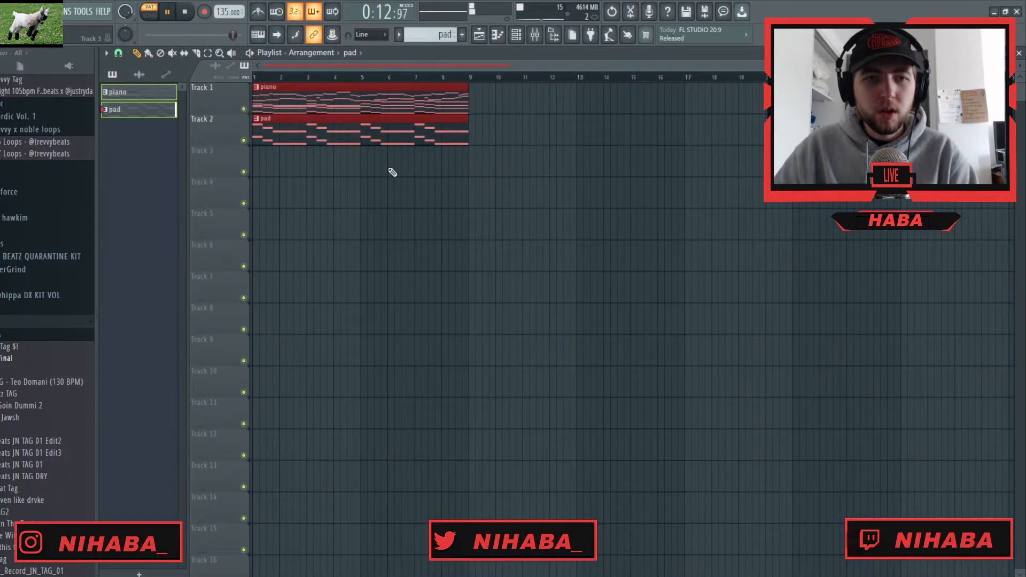
# Switch playback to song mode, create a new pattern, and place it across eight bars on Track 3
pyautogui.click(151, 16)
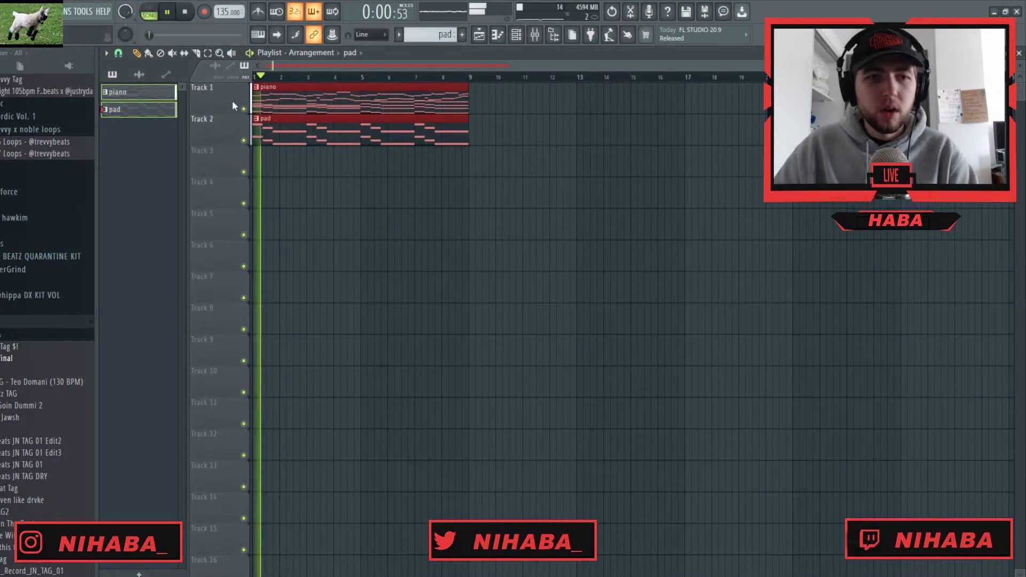
pyautogui.click(462, 34)
pyautogui.press('Return')
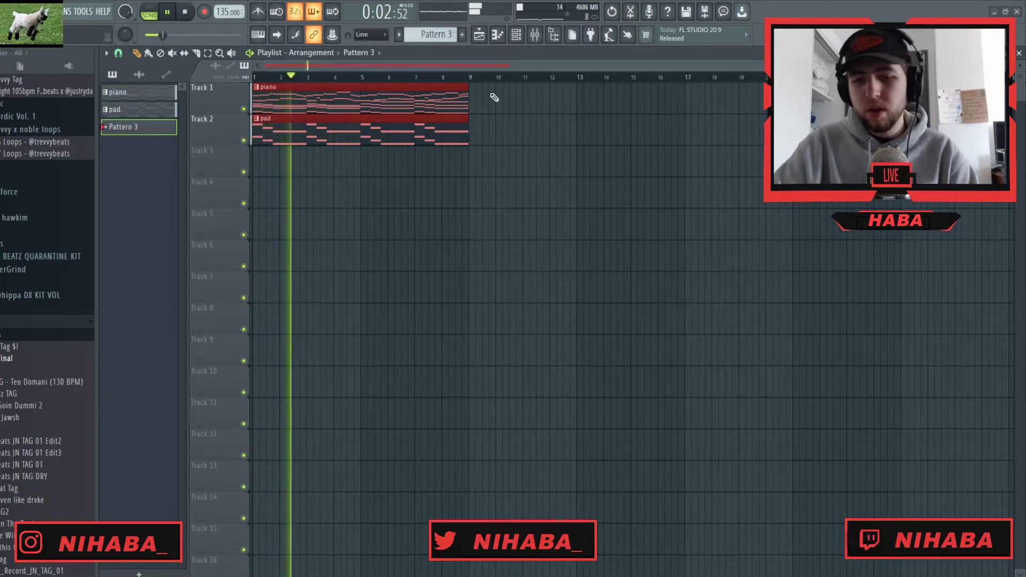
pyautogui.click(275, 163)
pyautogui.moveTo(275, 167); pyautogui.dragTo(463, 174)
# Add the Clap - Rod and HH - Hit 3 samples from the drum kit and fill the hi-hat on every 2 steps
pyautogui.press('F6')
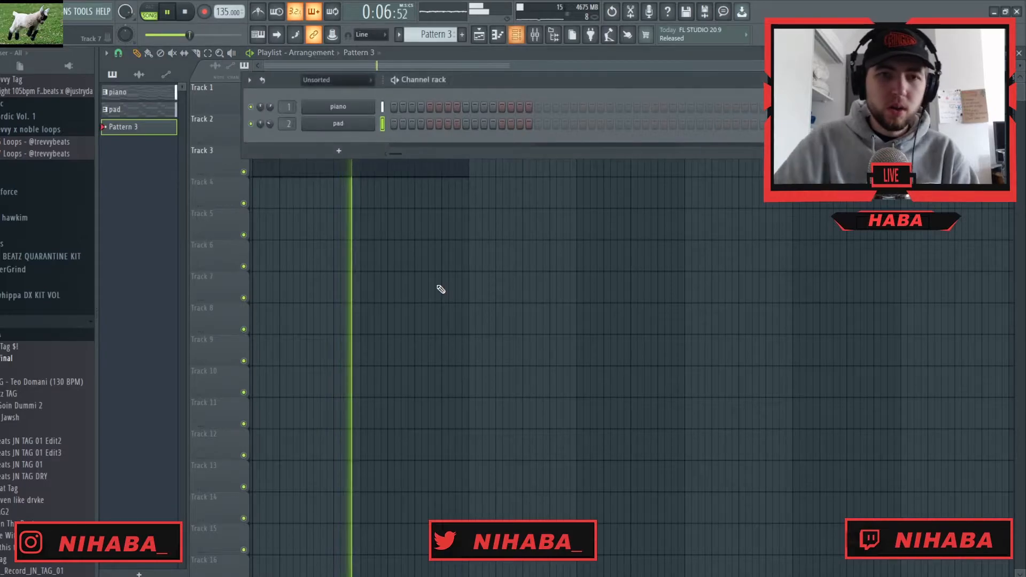
pyautogui.scroll(8, 27, 301)
pyautogui.scroll(10, 27, 300)
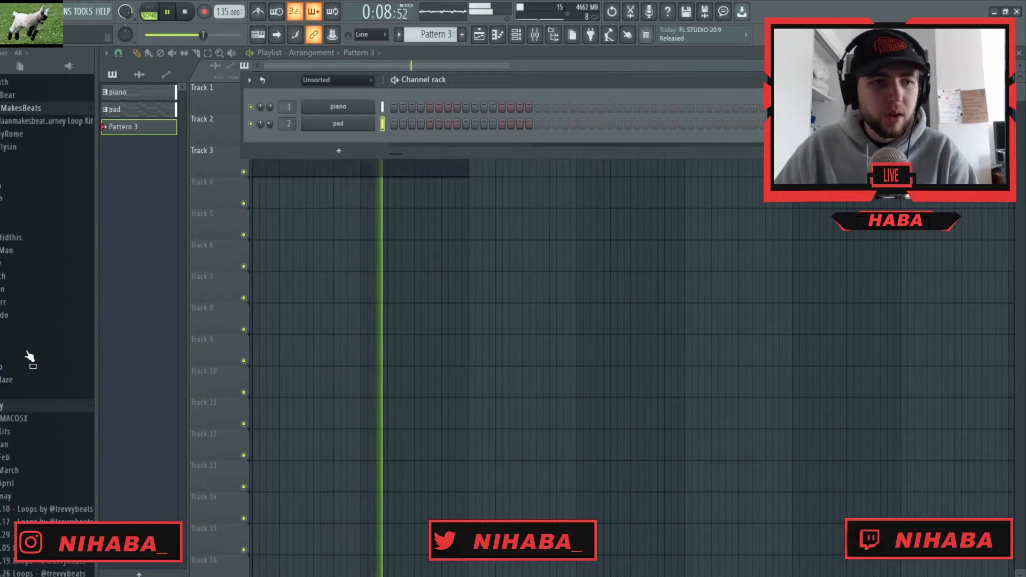
pyautogui.scroll(10, 30, 354)
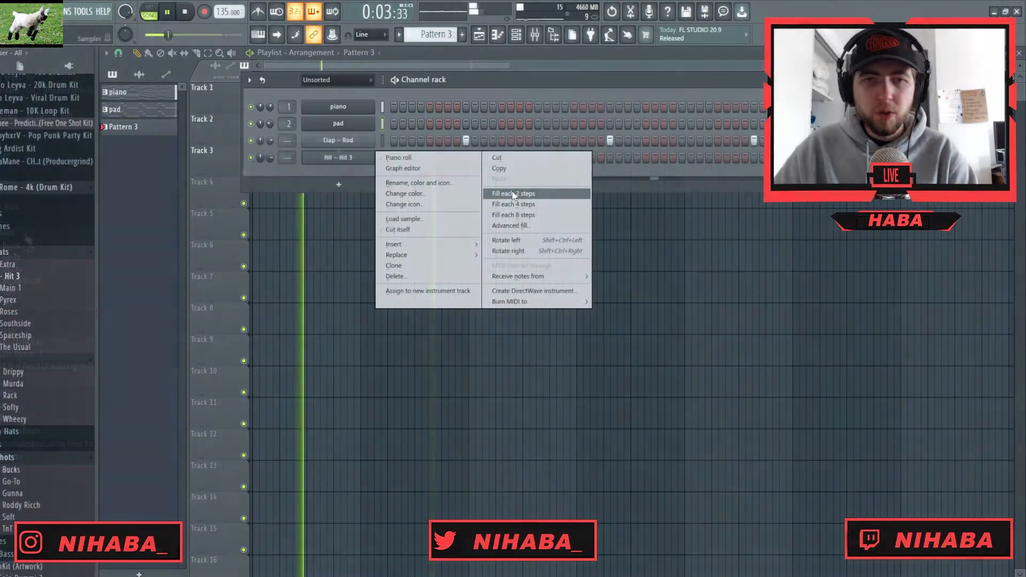
pyautogui.click(513, 194)
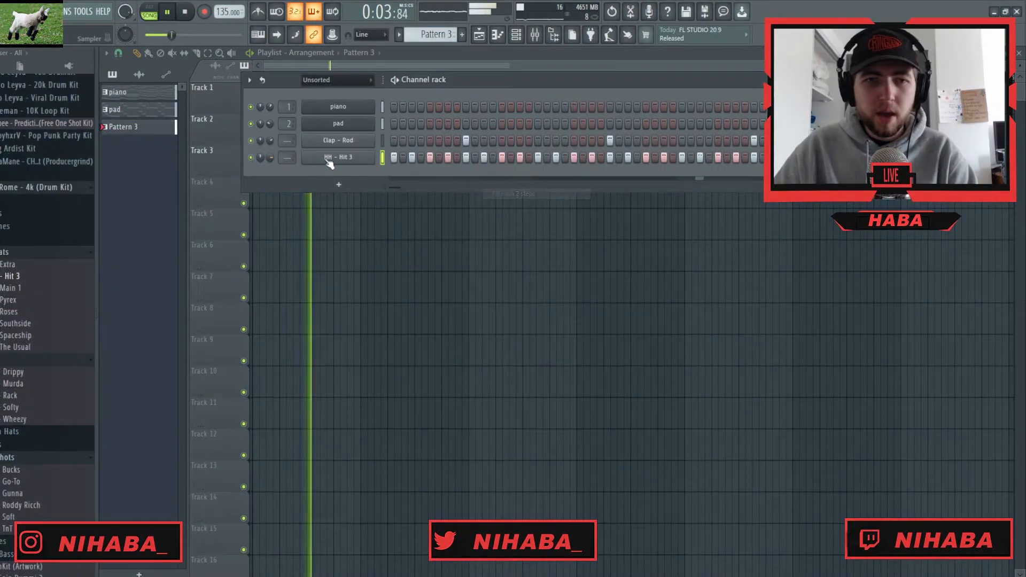
# Lower the volume of the HH - Hit 3 channel
pyautogui.click(332, 158)
pyautogui.click(489, 179)
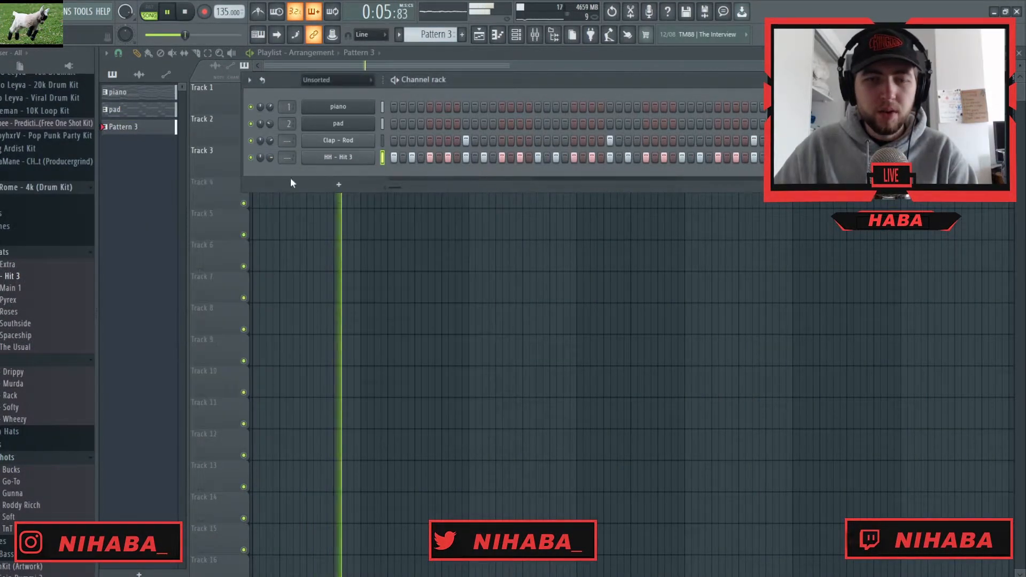
pyautogui.moveTo(272, 157); pyautogui.dragTo(272, 167)
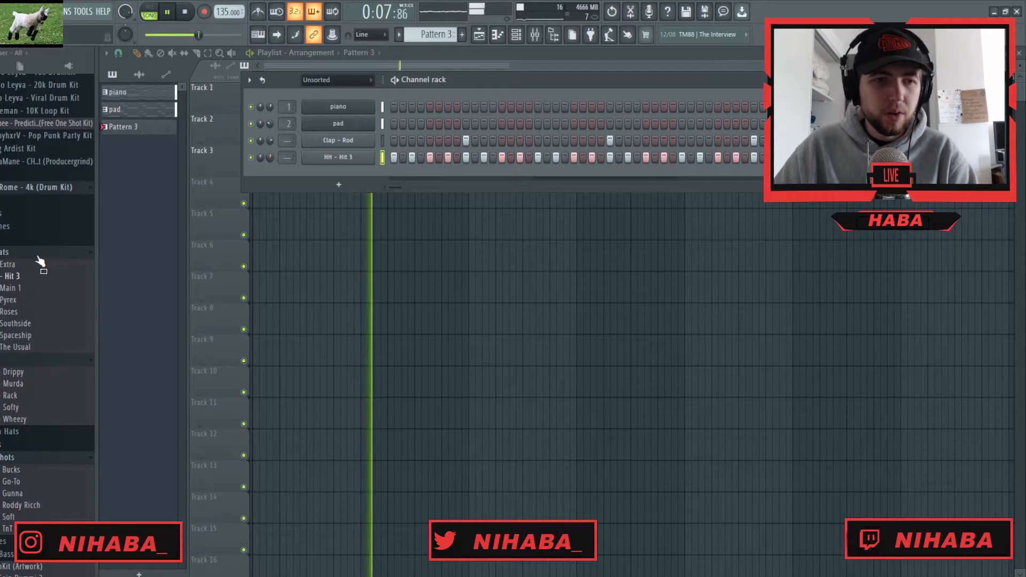
# Load the 808 - Boosted Spinz sample from the drum kit into a new channel and set it to cut itself
pyautogui.scroll(-4, 56, 267)
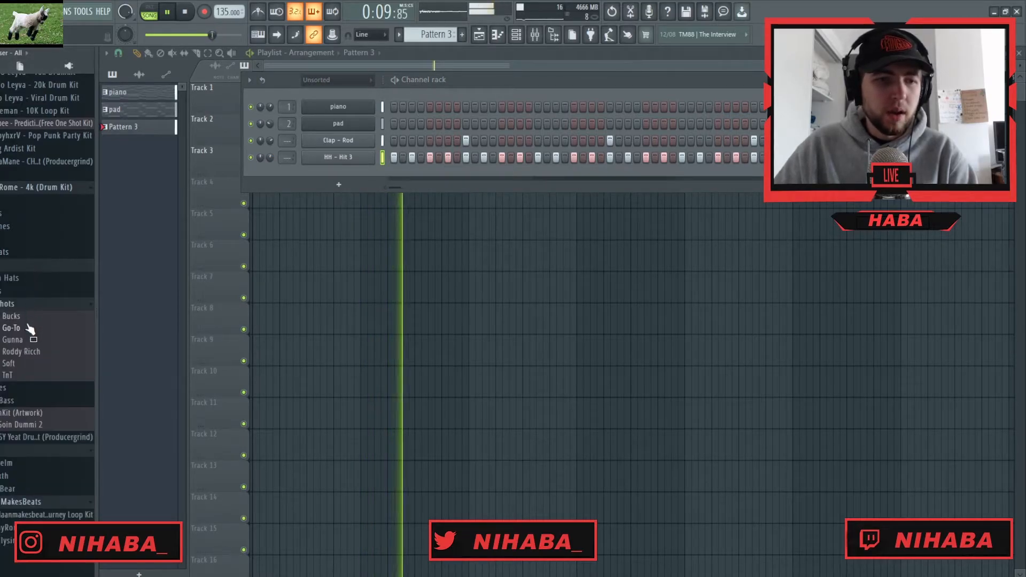
pyautogui.click(4, 214)
pyautogui.click(4, 202)
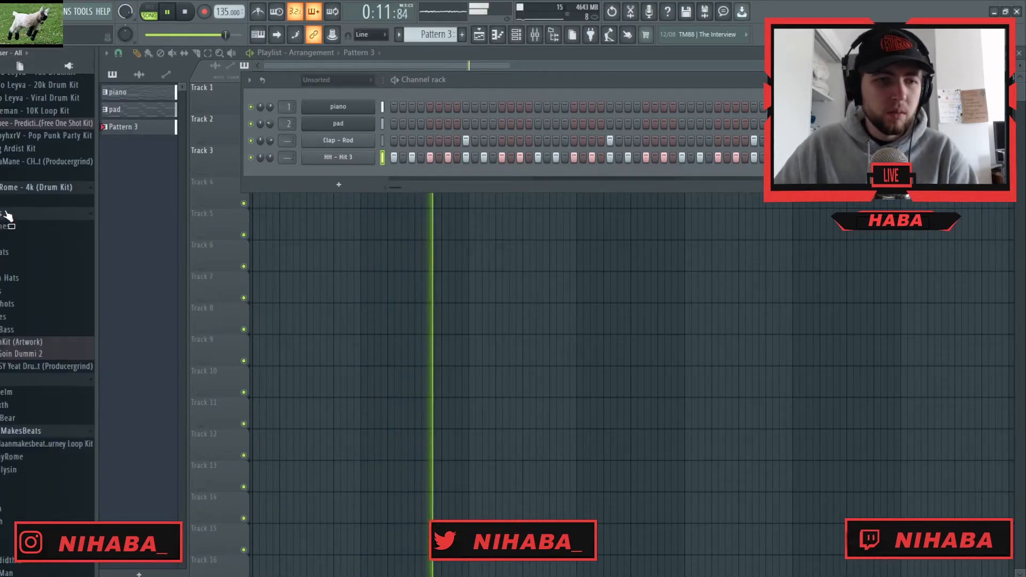
pyautogui.moveTo(27, 224); pyautogui.dragTo(345, 179)
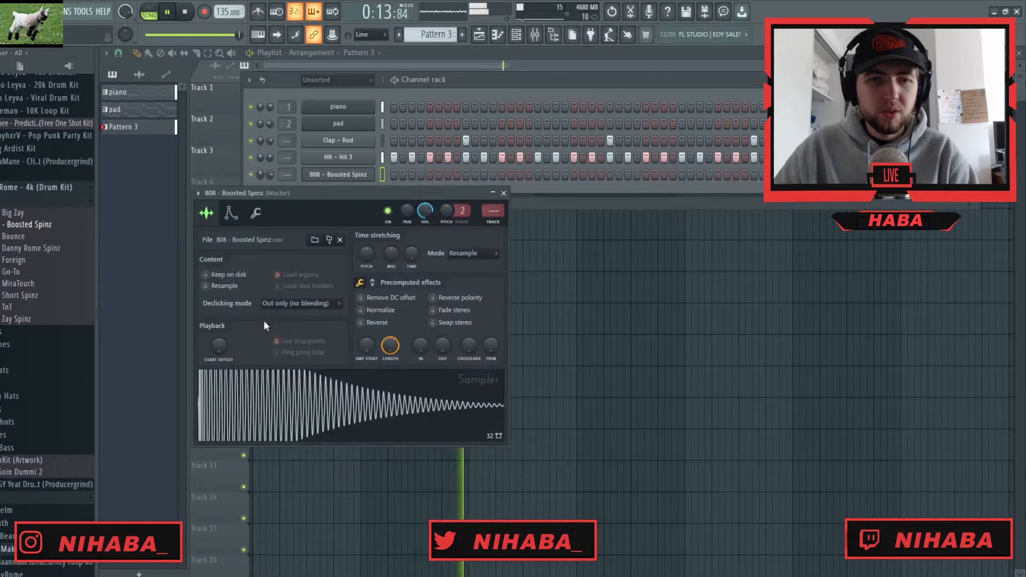
pyautogui.click(255, 213)
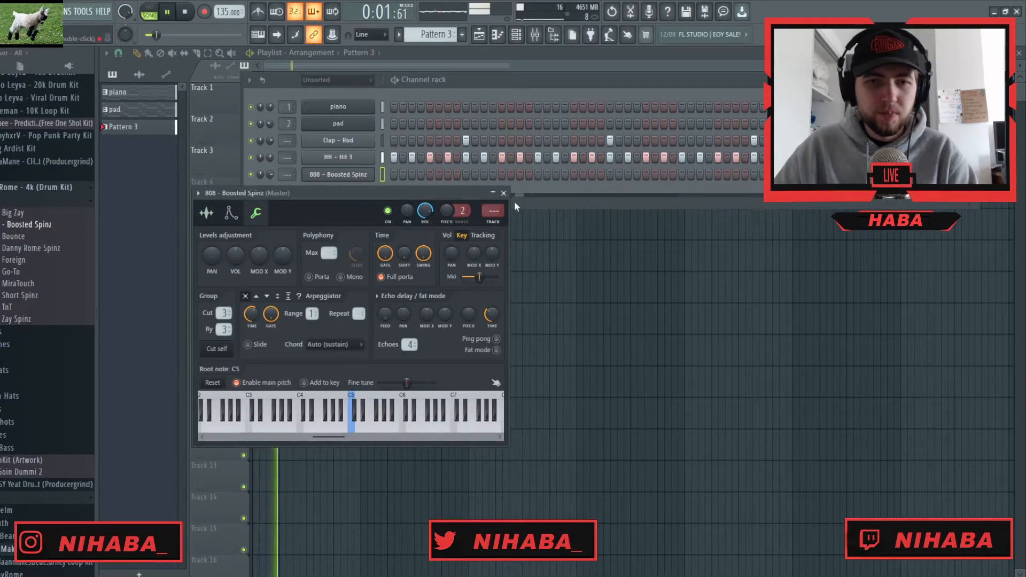
pyautogui.click(504, 193)
# Write a two-bar 808 phrase of D5, C5 and two A#4 notes and duplicate it into bars 3 and 4
pyautogui.rightClick(369, 174)
pyautogui.click(390, 173)
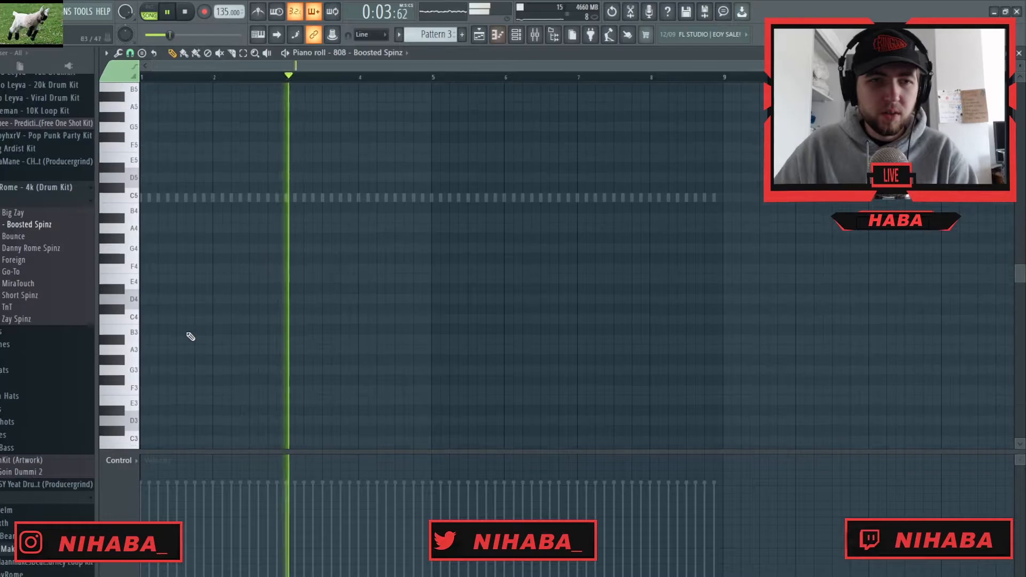
pyautogui.scroll(3, 182, 336)
pyautogui.press('space')
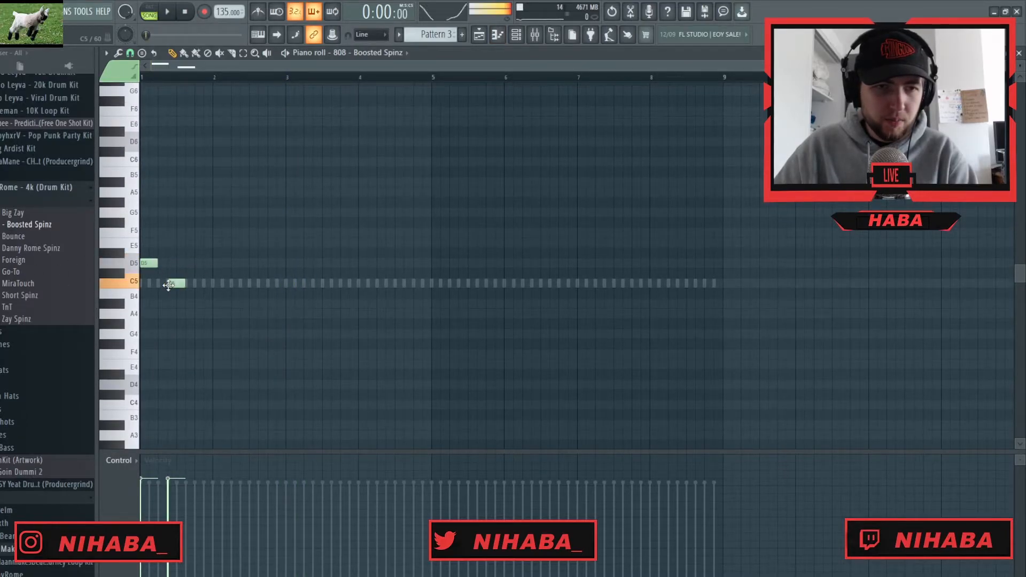
pyautogui.press('space')
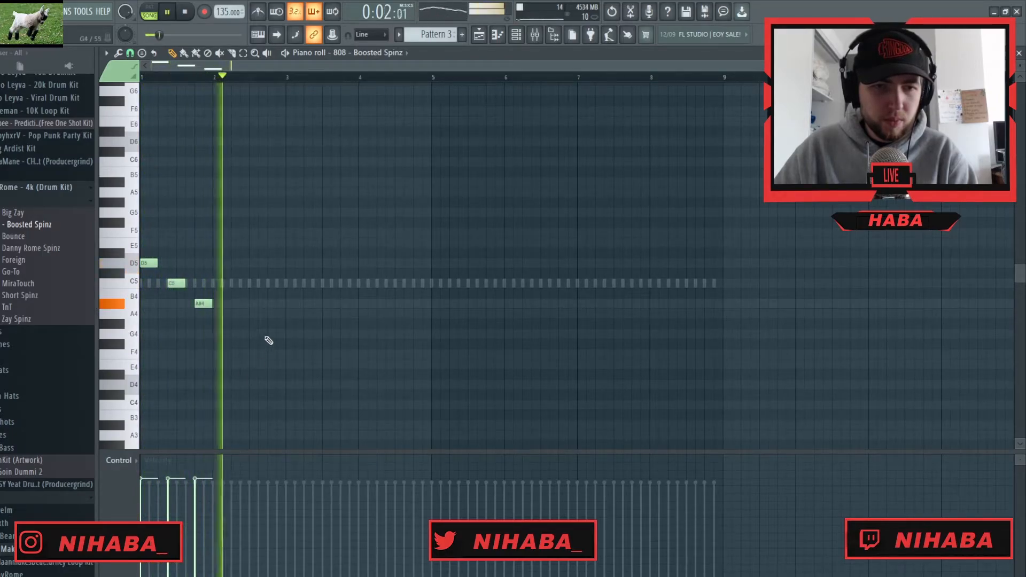
pyautogui.click(271, 304)
pyautogui.hotkey('ctrl', 'b')
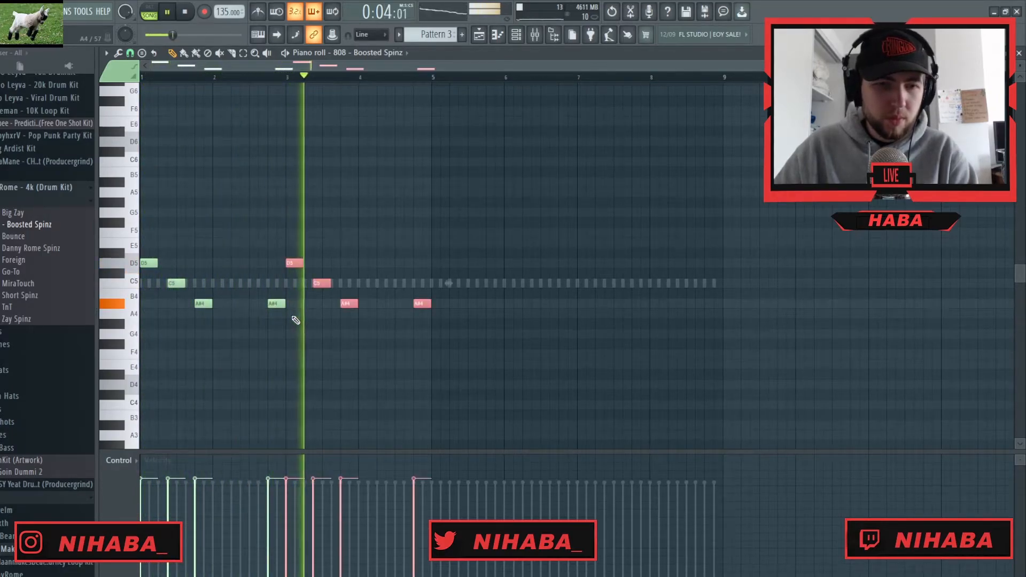
# Add an extra A#4 note in bar 4 of the 808 part and duplicate the four bars to fill eight bars
pyautogui.click(387, 304)
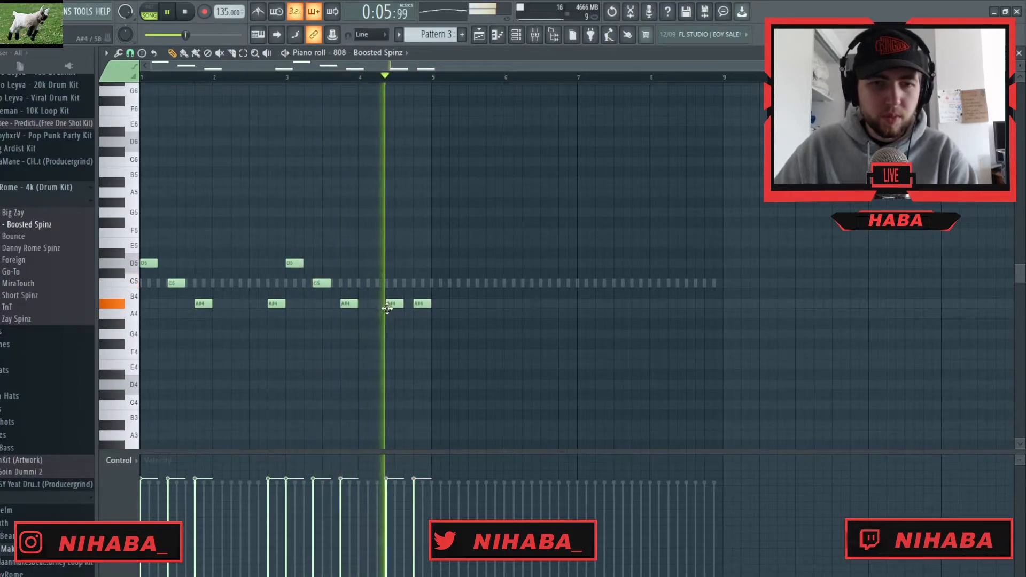
pyautogui.hotkey('ctrl', 'b')
pyautogui.hotkey('ctrl', 'd')
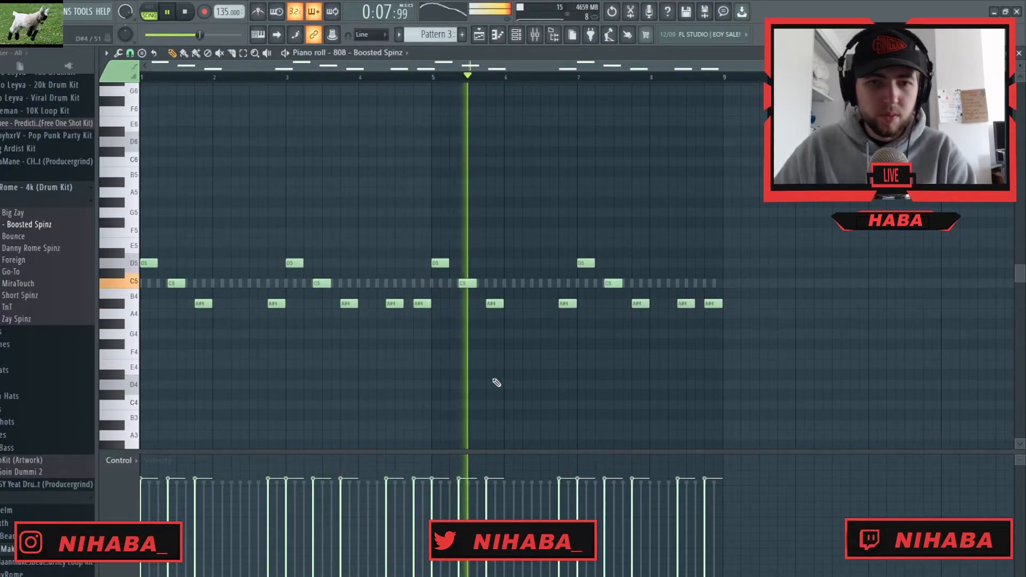
# Raise the velocity of all 808 notes to maximum and close the piano roll
pyautogui.press('F6')
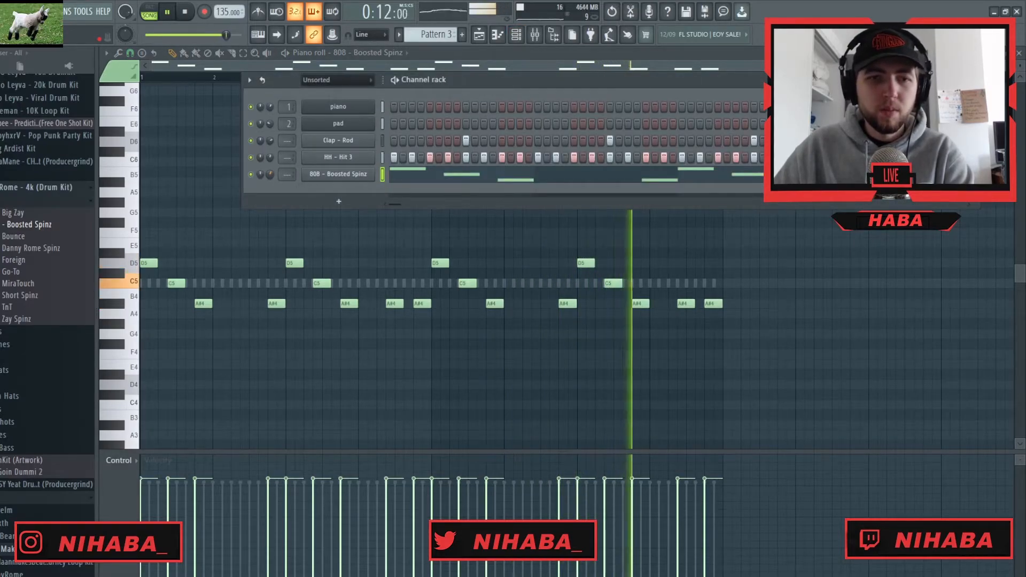
pyautogui.press('F6')
pyautogui.moveTo(729, 476); pyautogui.dragTo(140, 454)
pyautogui.press('F6')
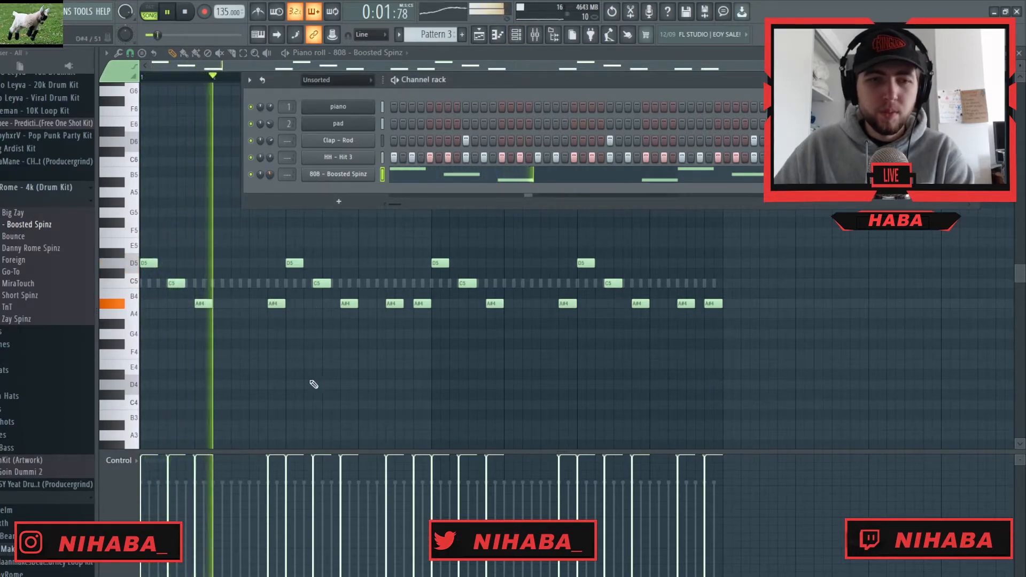
pyautogui.rightClick(333, 175)
pyautogui.click(342, 372)
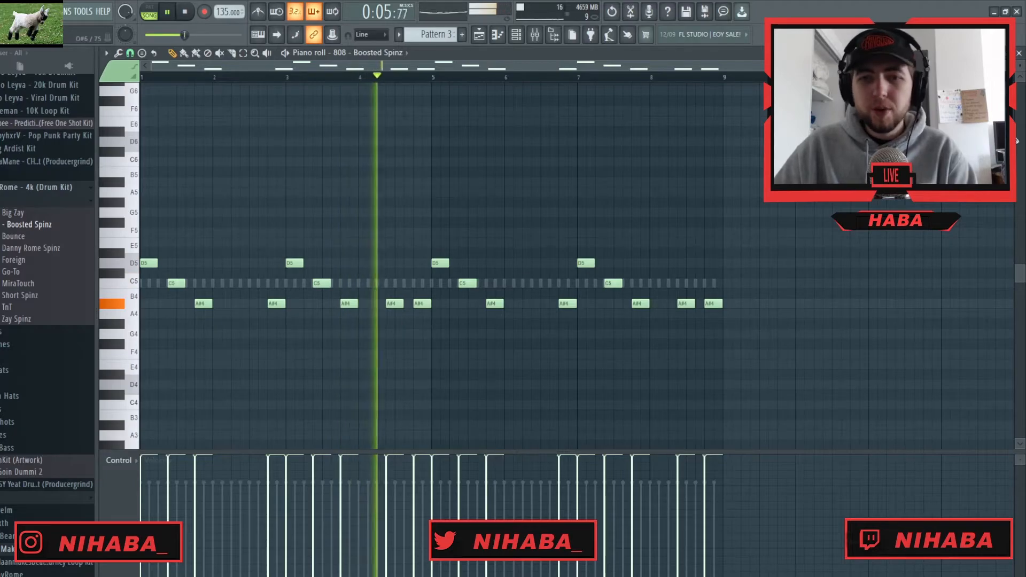
pyautogui.click(1019, 53)
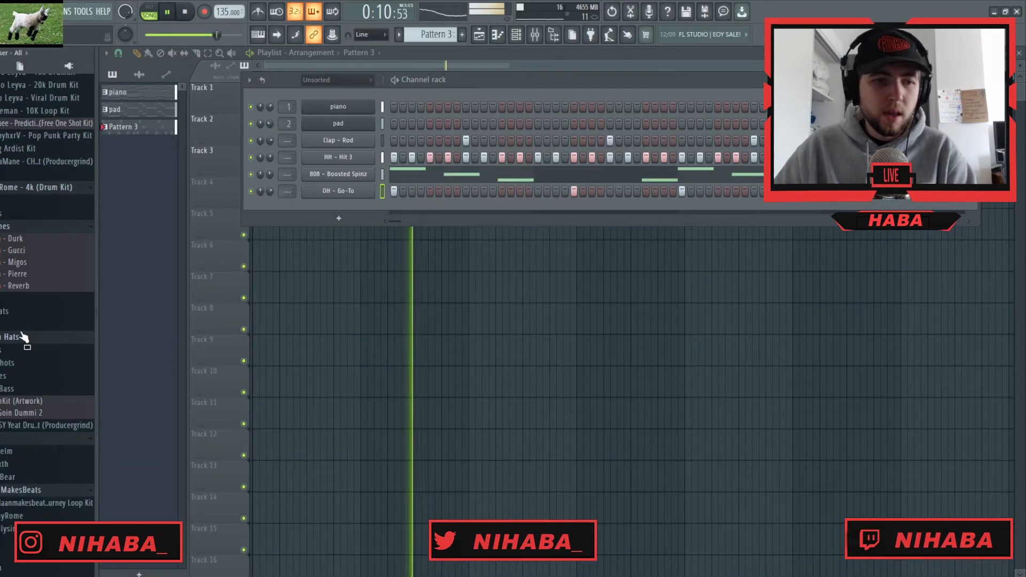
# Load the Kick - Rack sample into a new channel and copy the 808's note pattern into it
pyautogui.click(14, 326)
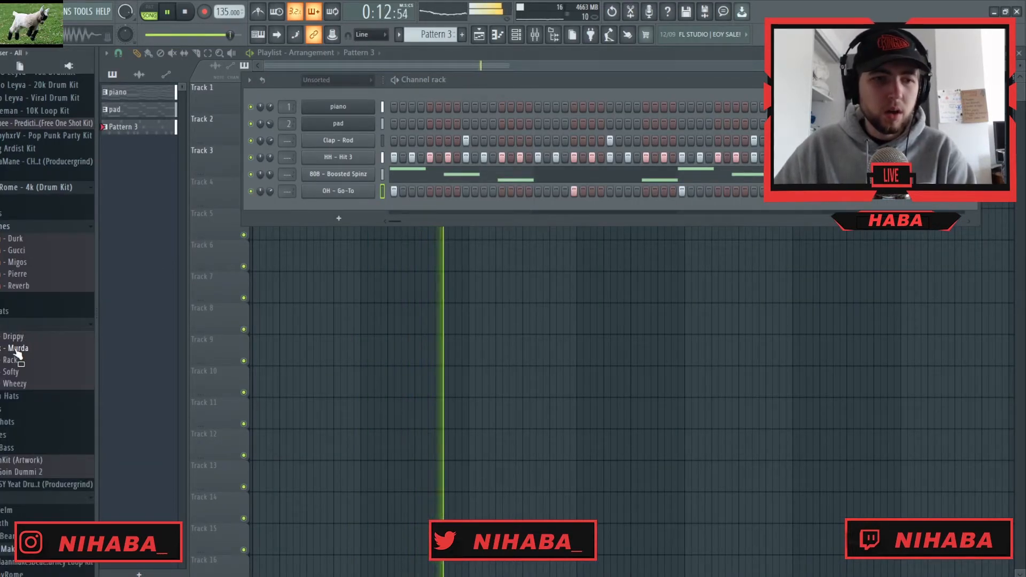
pyautogui.moveTo(18, 366); pyautogui.dragTo(334, 214)
pyautogui.rightClick(331, 209)
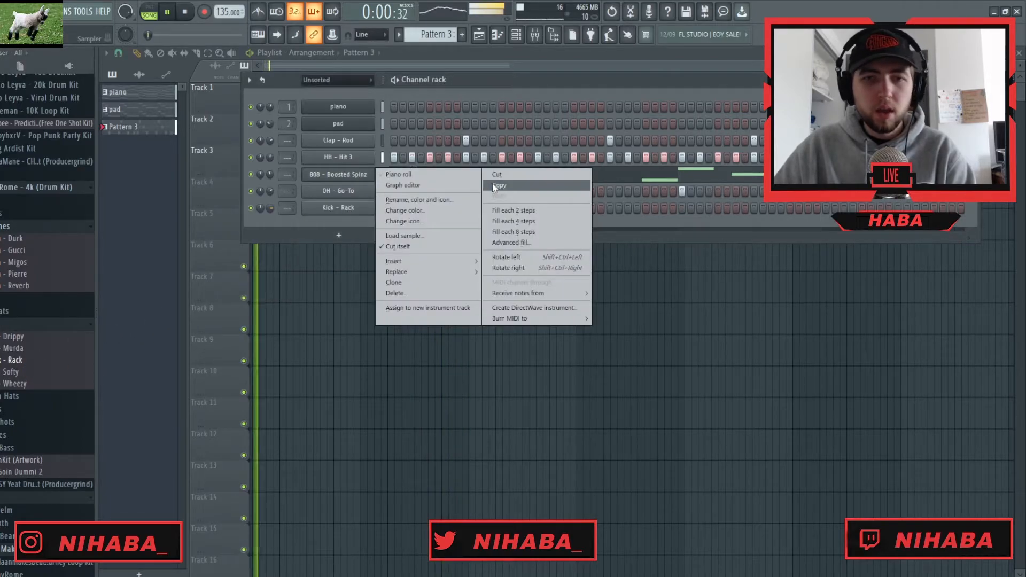
pyautogui.click(473, 228)
# Limit all of the kick's notes to C5 in its piano roll and close the editor
pyautogui.rightClick(347, 210)
pyautogui.click(415, 208)
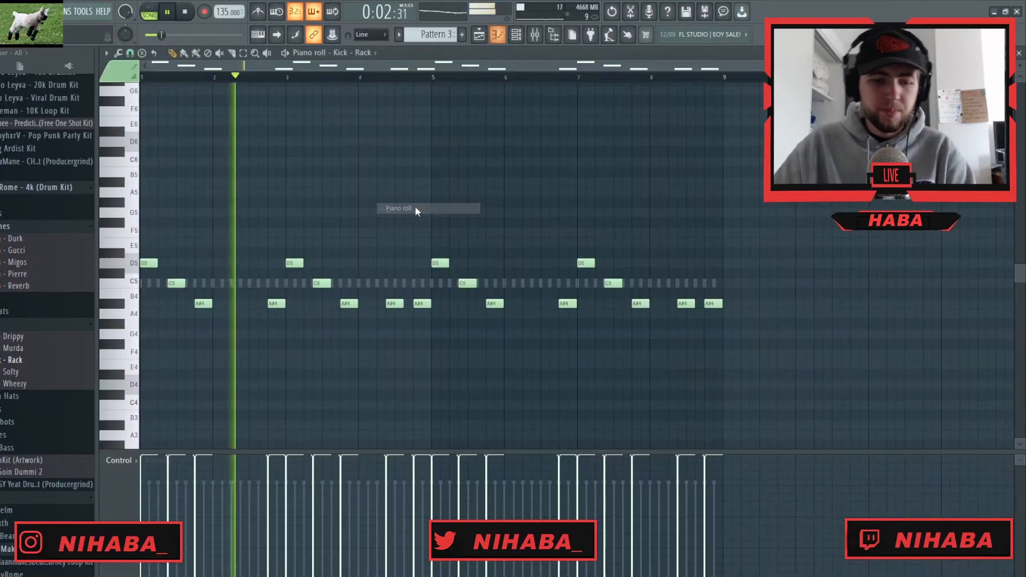
pyautogui.hotkey('alt', 'k')
pyautogui.press('Return')
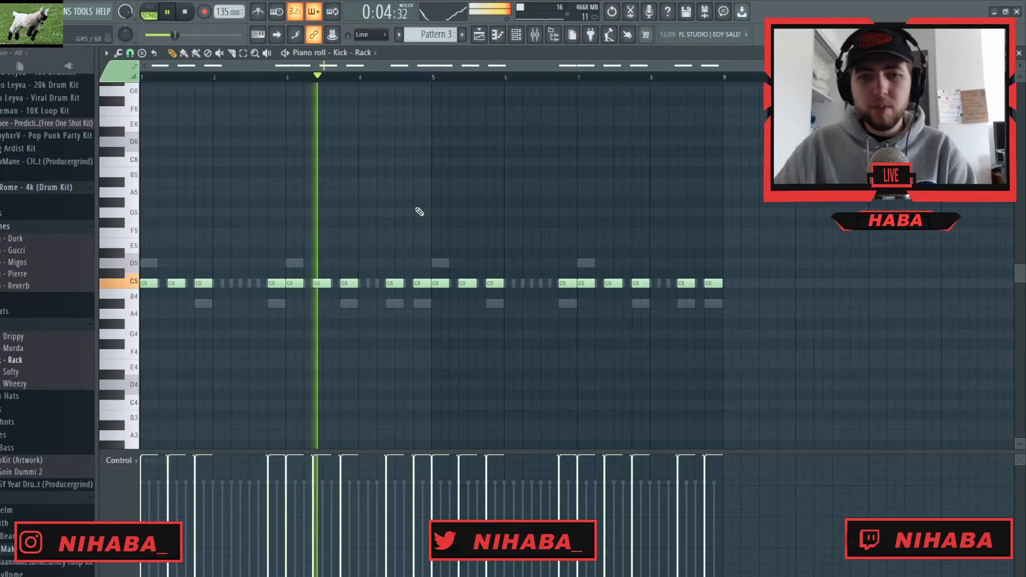
pyautogui.press('Escape')
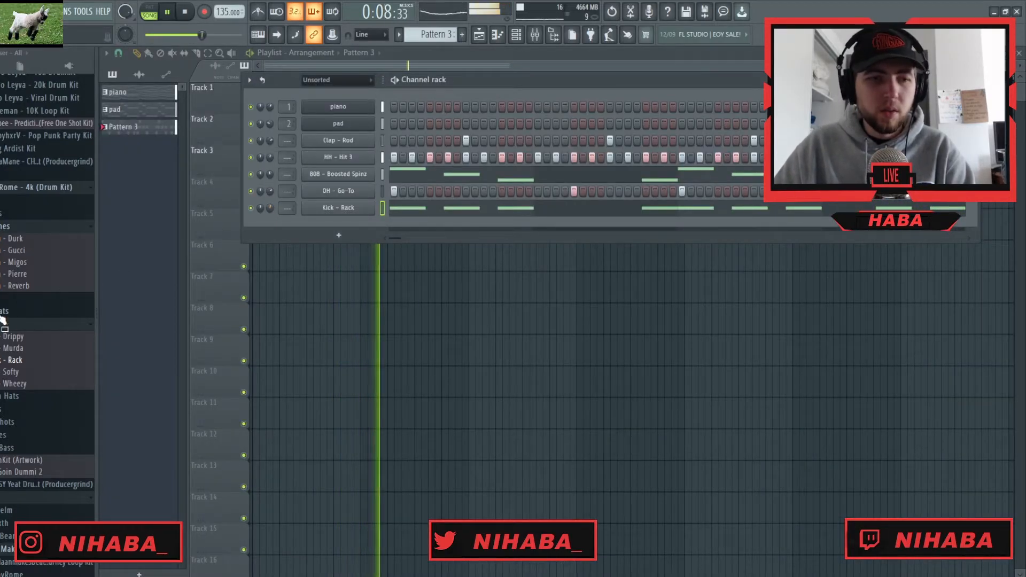
# Load the Snare - Hard AF sample from the drum kit's snare folder into a new channel below the kick
pyautogui.click(13, 327)
pyautogui.click(10, 339)
pyautogui.click(14, 341)
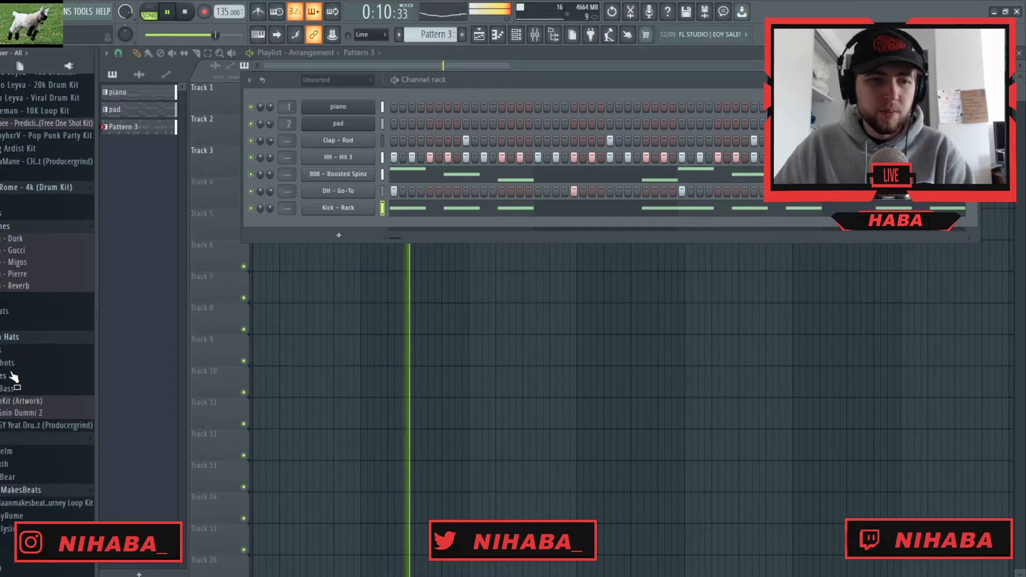
pyautogui.click(11, 374)
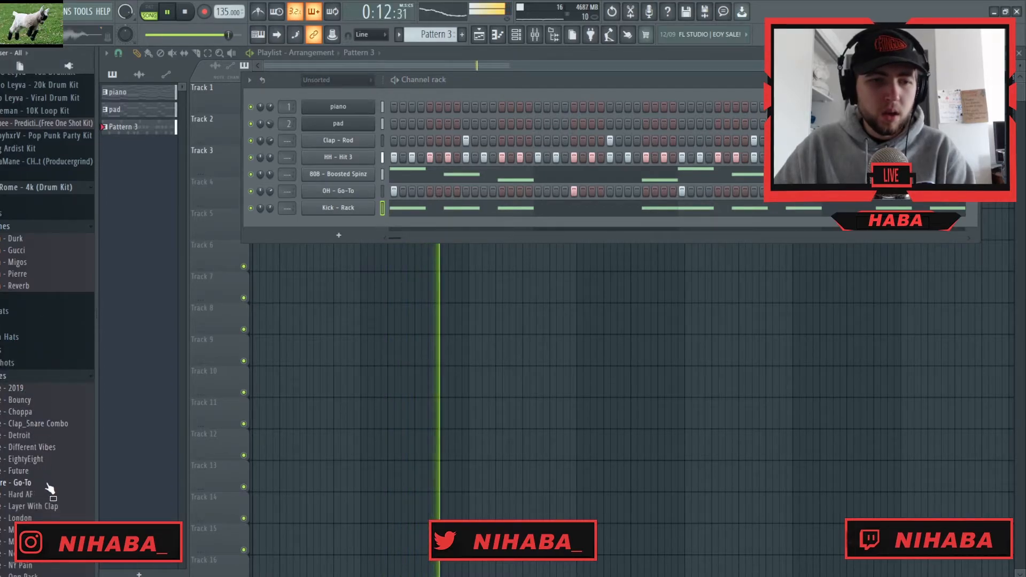
pyautogui.scroll(-6, 27, 325)
pyautogui.moveTo(34, 280); pyautogui.dragTo(351, 223)
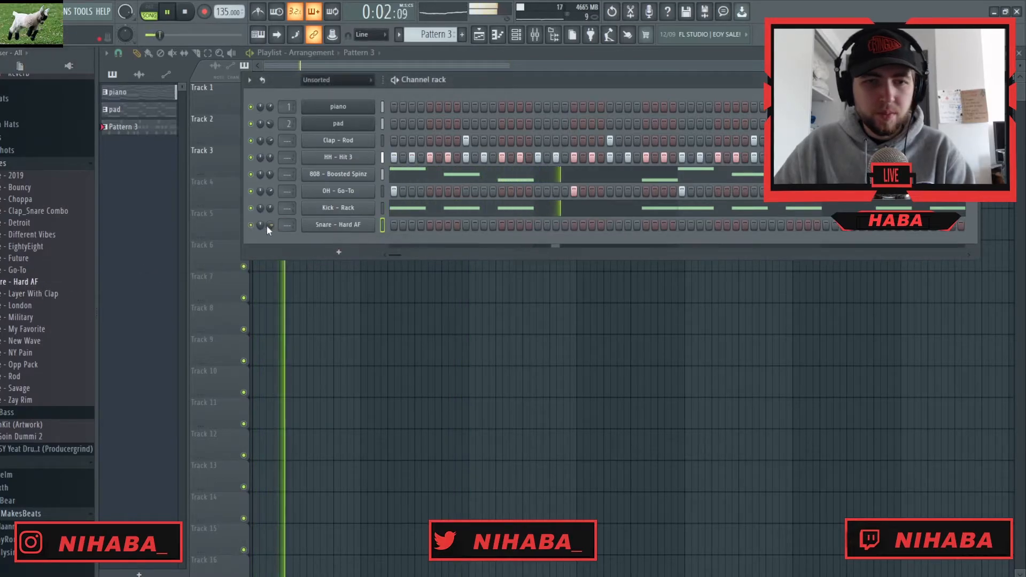
# Place Snare - Hard AF hits on steps 15 and 19 and duplicate the two-bar pattern in its piano roll to fill eight bars
pyautogui.click(519, 225)
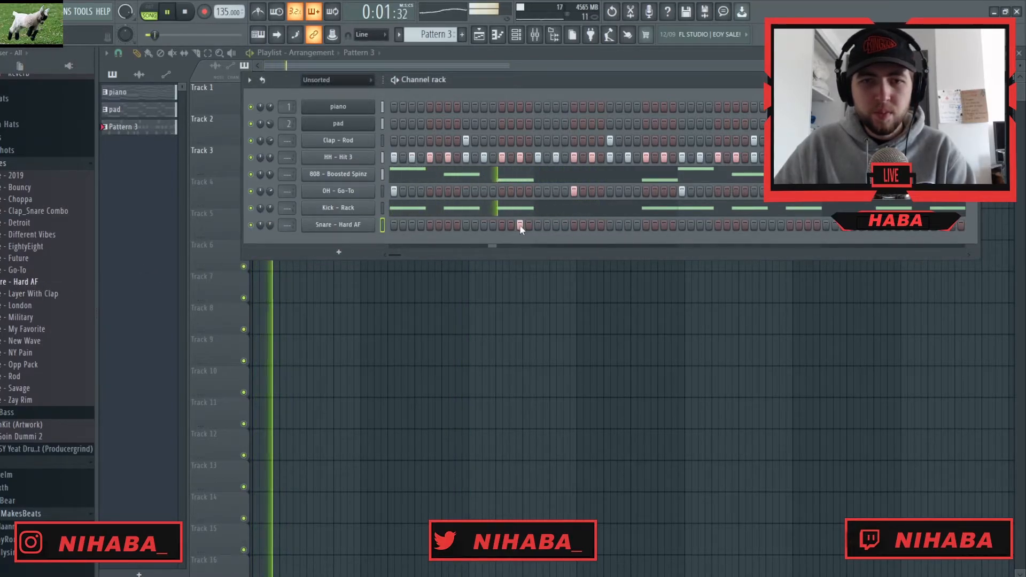
pyautogui.click(555, 224)
pyautogui.rightClick(369, 224)
pyautogui.click(412, 223)
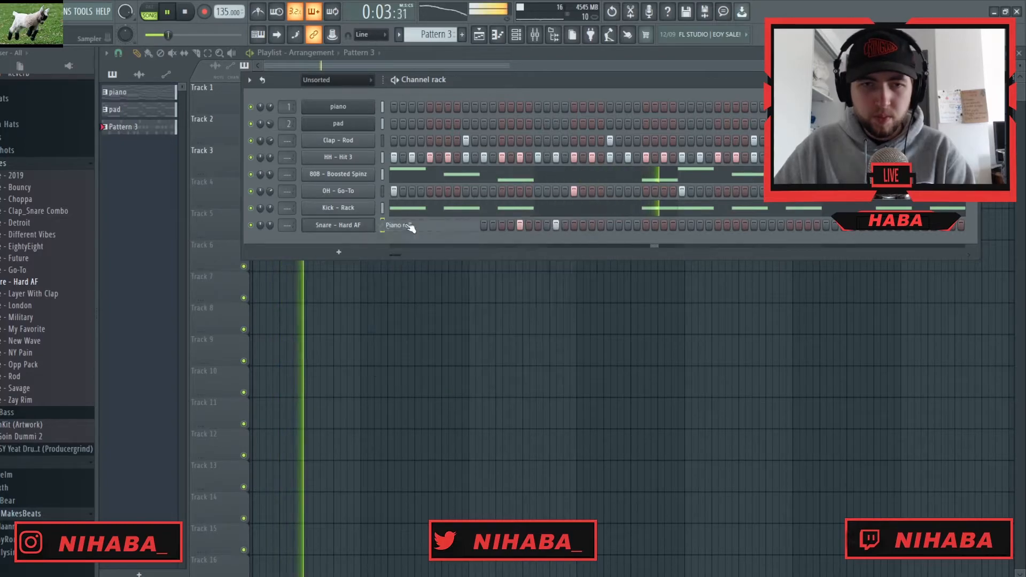
pyautogui.hotkey('ctrl', 'b')
pyautogui.hotkey('ctrl', 'b')
pyautogui.hotkey('ctrl', 'b')
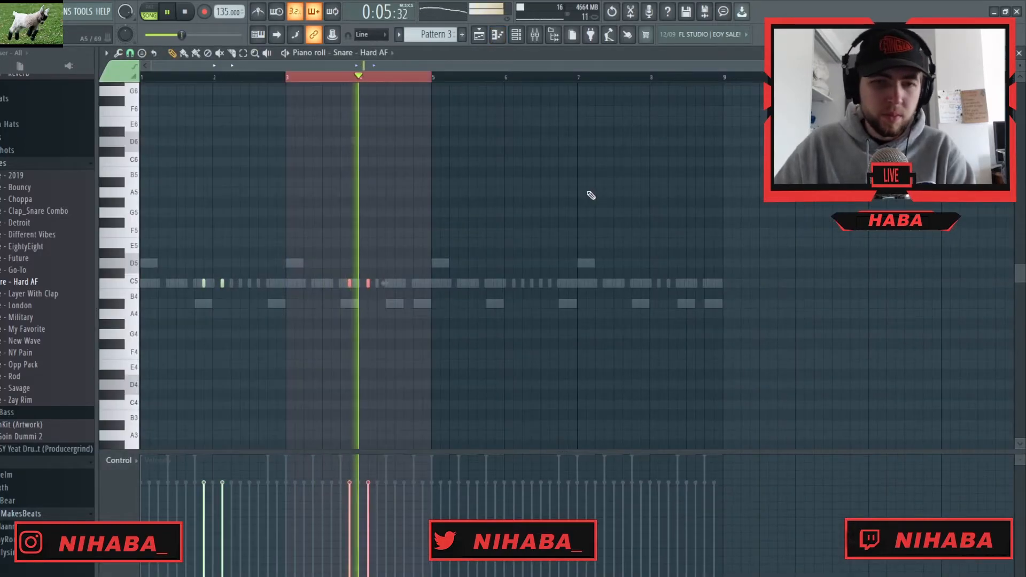
# Delete the Snare - Hard AF hits near the ends of bars 3 and 7 in the piano roll
pyautogui.rightClick(350, 284)
pyautogui.rightClick(641, 284)
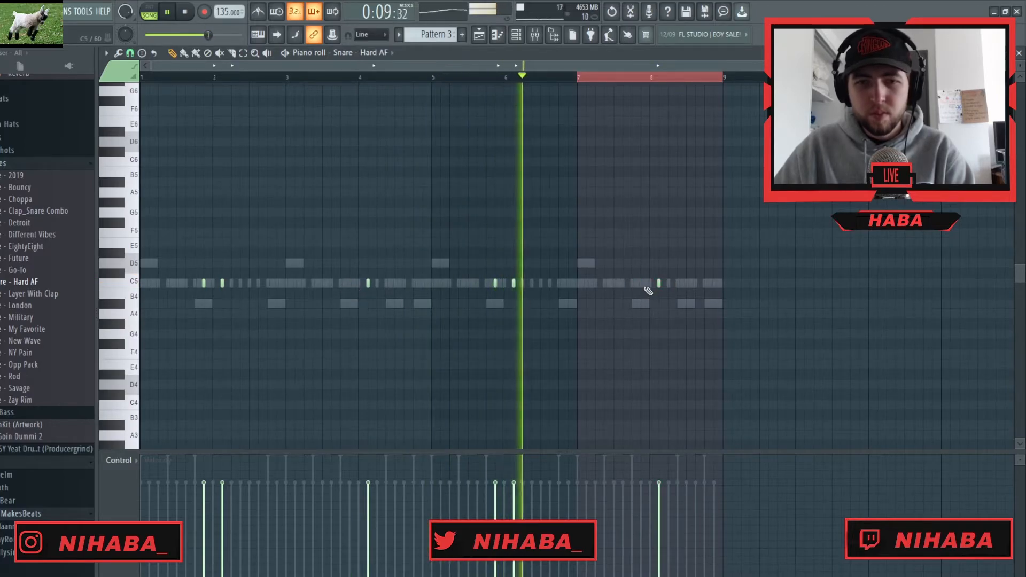
pyautogui.press('F6')
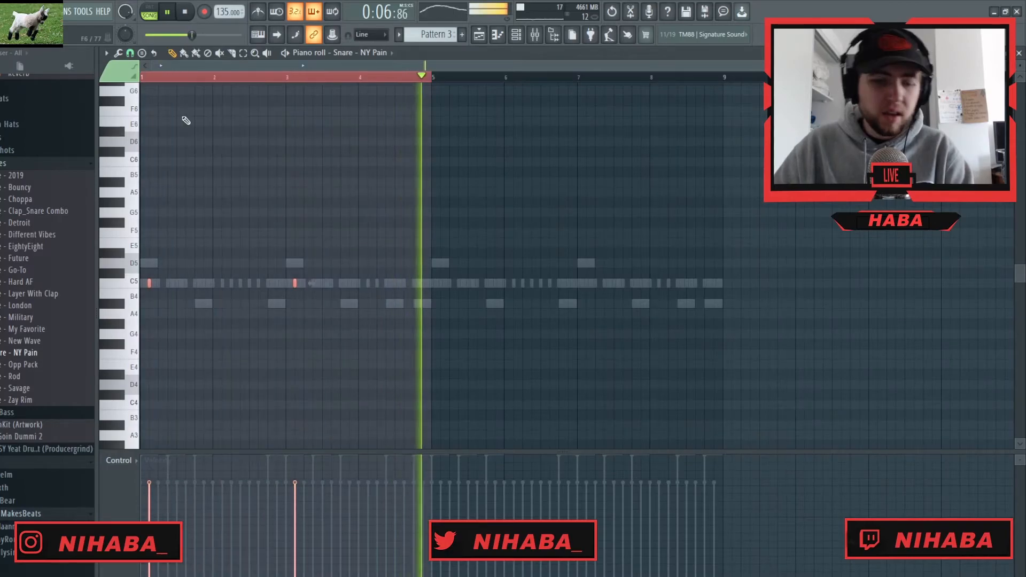
# Duplicate the first four bars of the Snare - NY Pain part to fill eight bars and close the piano roll
pyautogui.hotkey('ctrl', 'b')
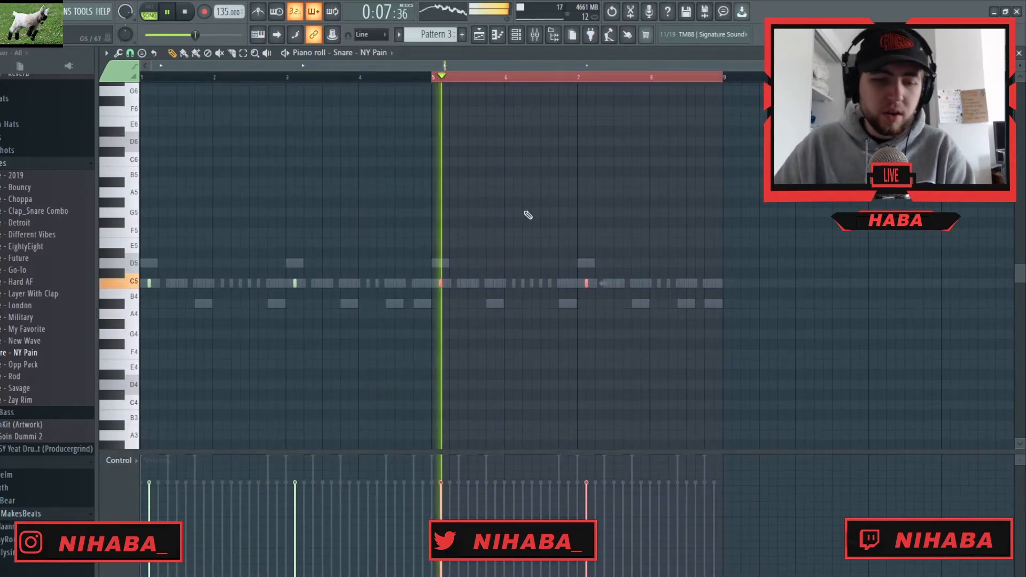
pyautogui.press('Escape')
pyautogui.click(1020, 54)
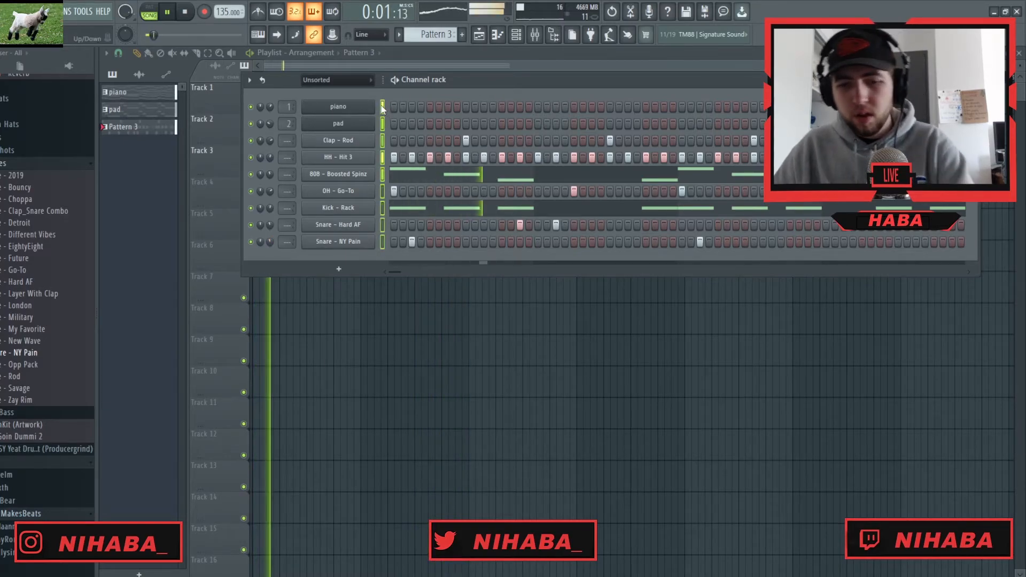
# Route all selected channels to consecutive mixer tracks starting at Insert 1
pyautogui.press('F9')
pyautogui.click(222, 256)
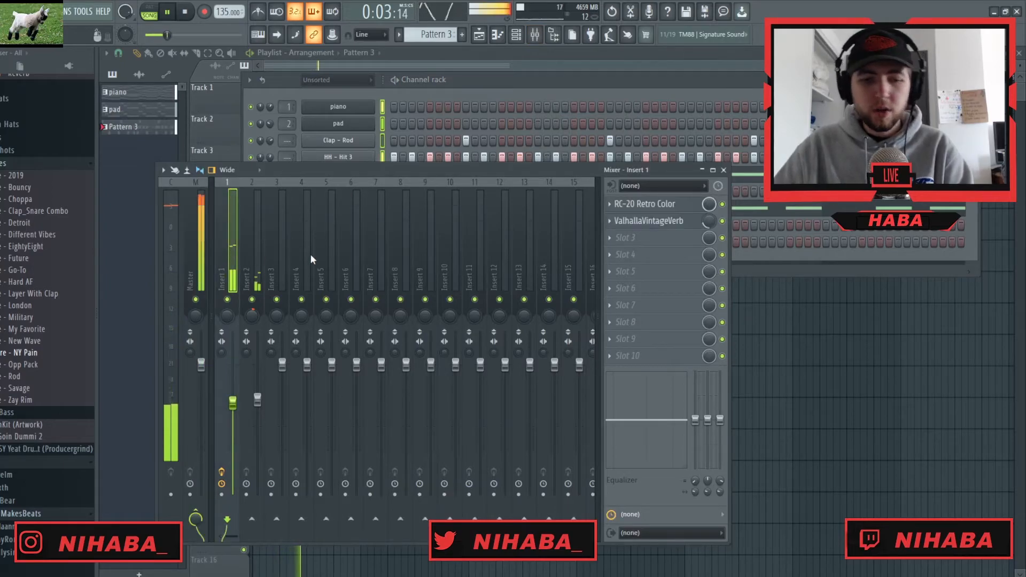
pyautogui.hotkey('ctrl', 'l')
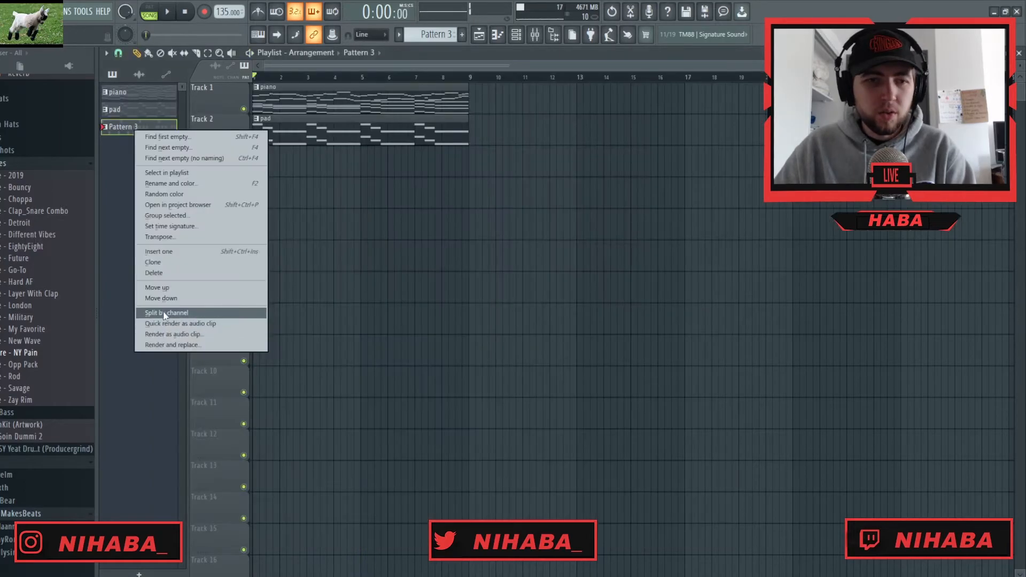
# Split Pattern 3 by channel and lay the resulting drum patterns on Tracks 3 to 9 of the playlist, each eight bars long
pyautogui.click(160, 313)
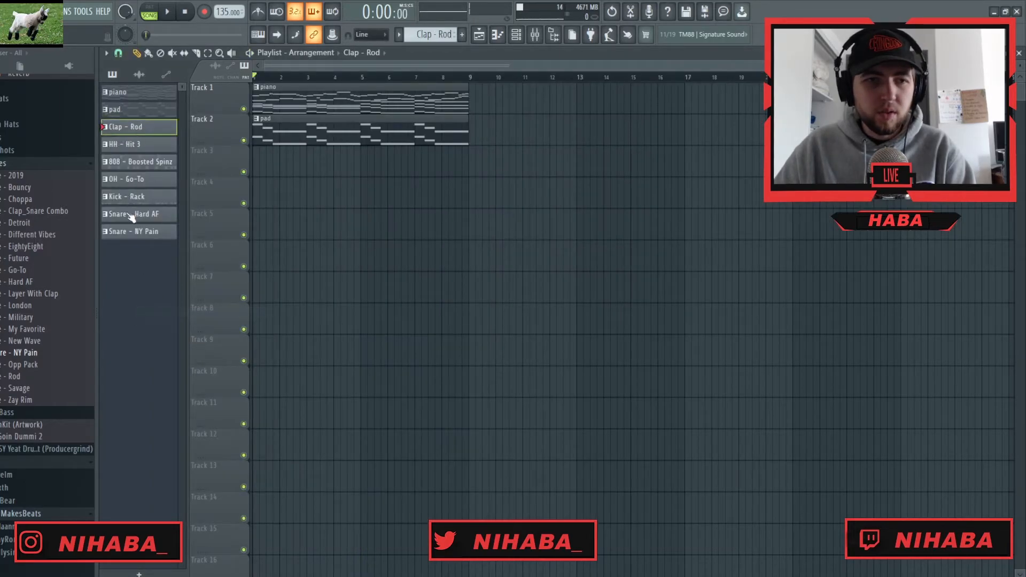
pyautogui.moveTo(135, 133); pyautogui.dragTo(267, 159)
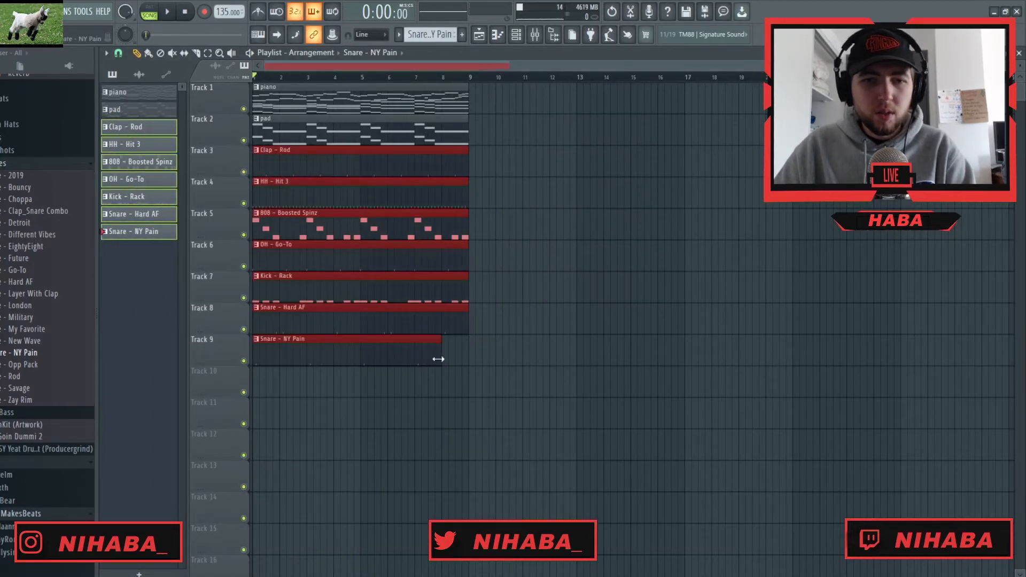
pyautogui.moveTo(471, 302); pyautogui.dragTo(470, 113)
# Select every clip in the playlist and duplicate the eight-bar section twice
pyautogui.hotkey('ctrl', 'a')
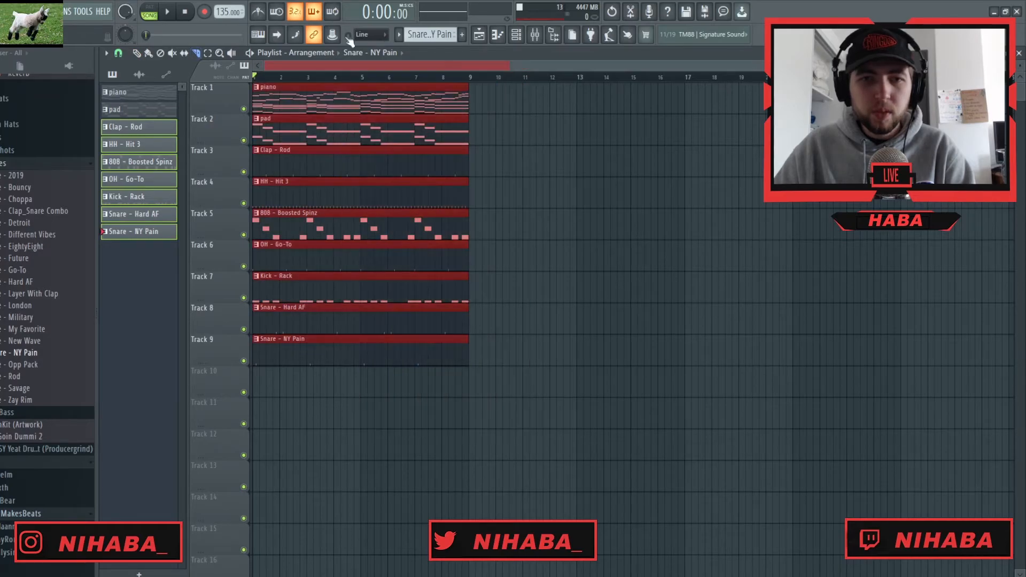
pyautogui.hotkey('ctrl', 'b')
pyautogui.hotkey('ctrl', 'b')
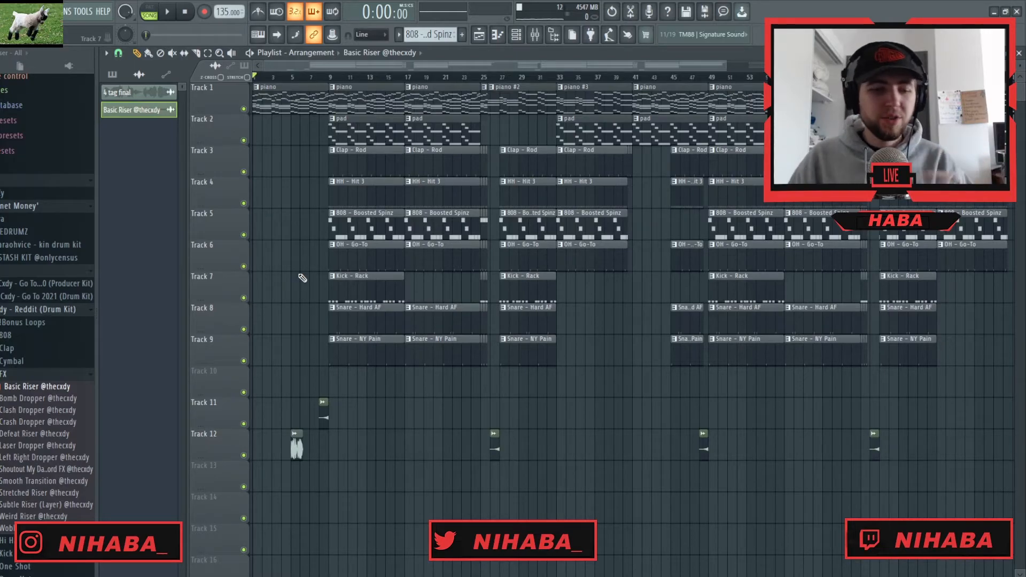
# Play the arrangement from the intro, skipping ahead to the section at bar 17, to examine how the parts enter
pyautogui.scroll(5, 302, 279)
pyautogui.click(349, 54)
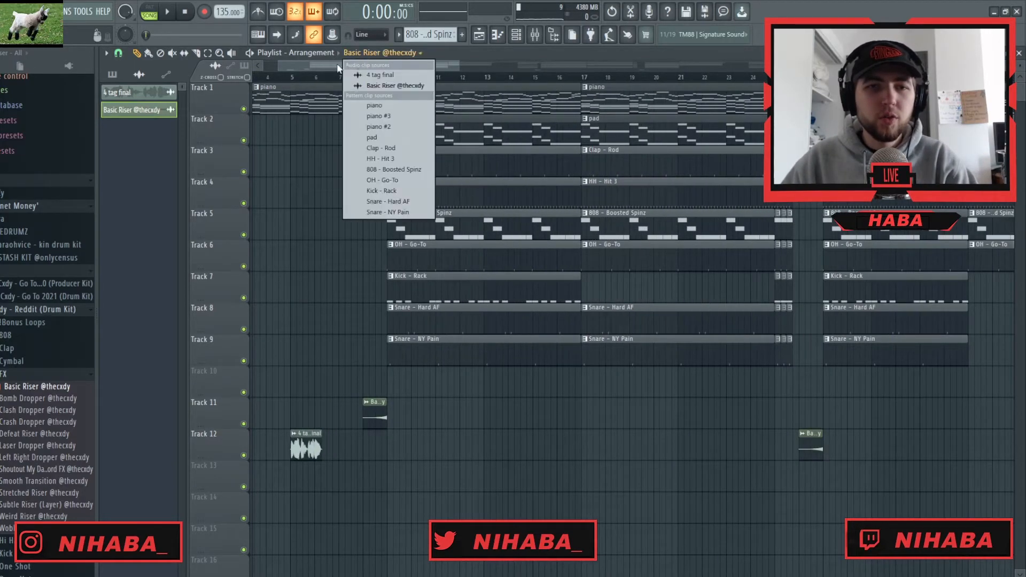
pyautogui.moveTo(326, 66); pyautogui.dragTo(207, 105)
pyautogui.press('space')
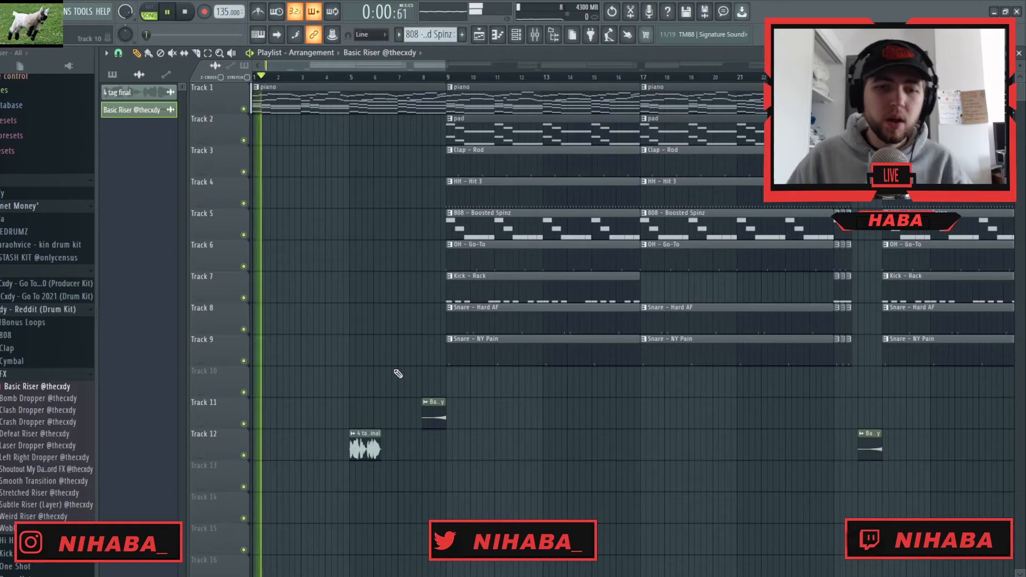
pyautogui.click(342, 77)
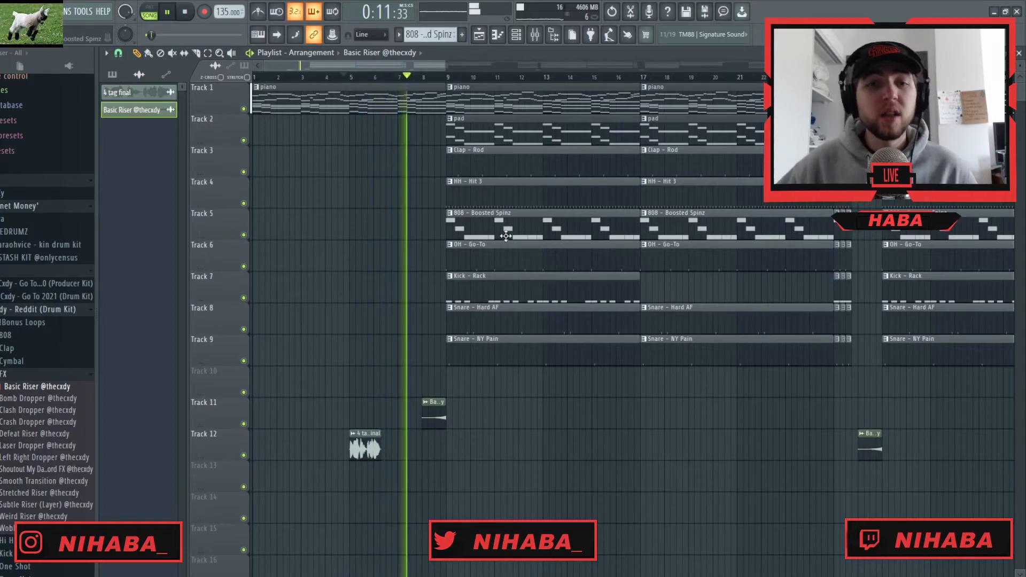
pyautogui.click(338, 52)
pyautogui.moveTo(358, 64); pyautogui.dragTo(389, 65)
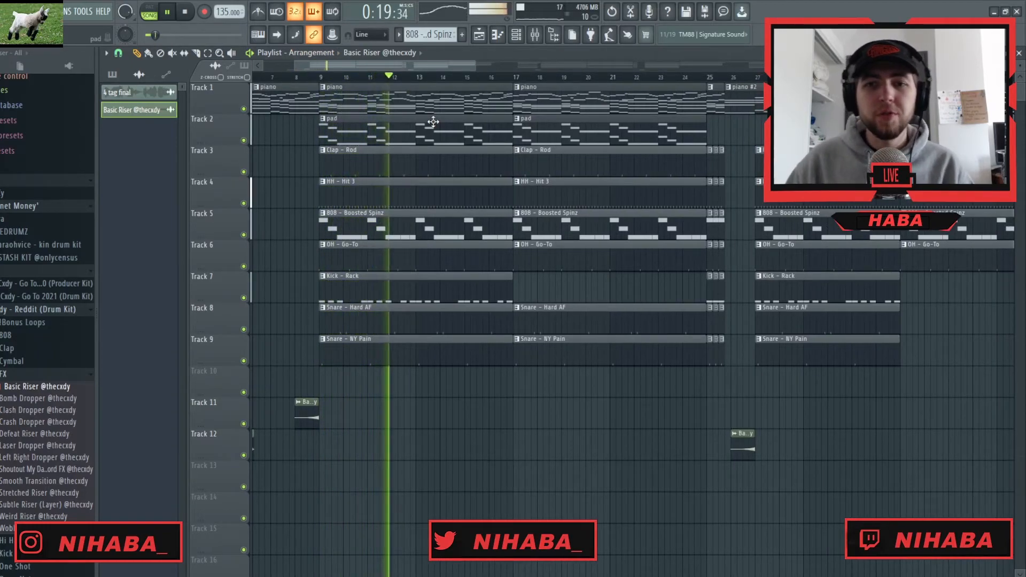
pyautogui.click(515, 78)
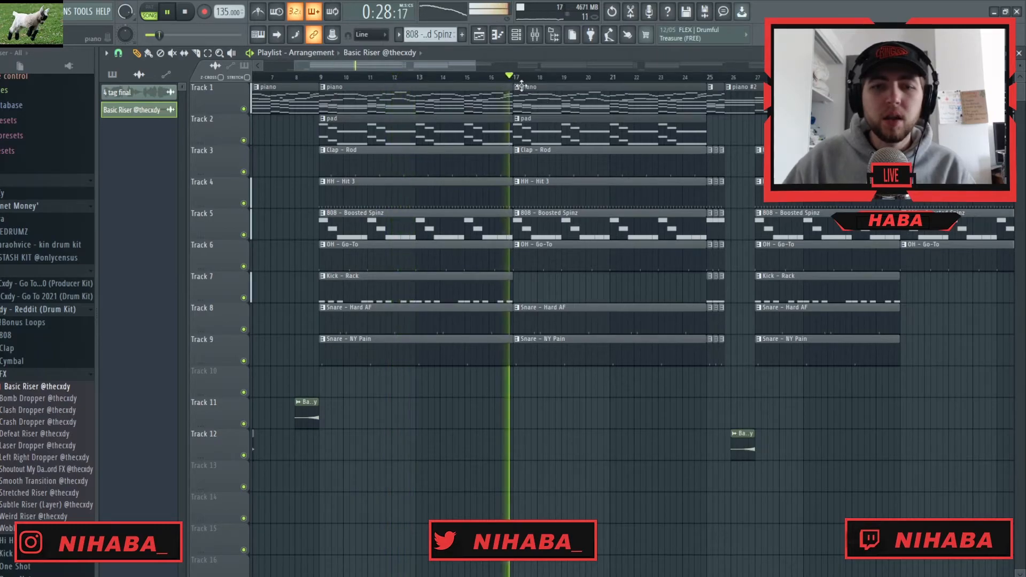
pyautogui.moveTo(455, 66); pyautogui.dragTo(511, 63)
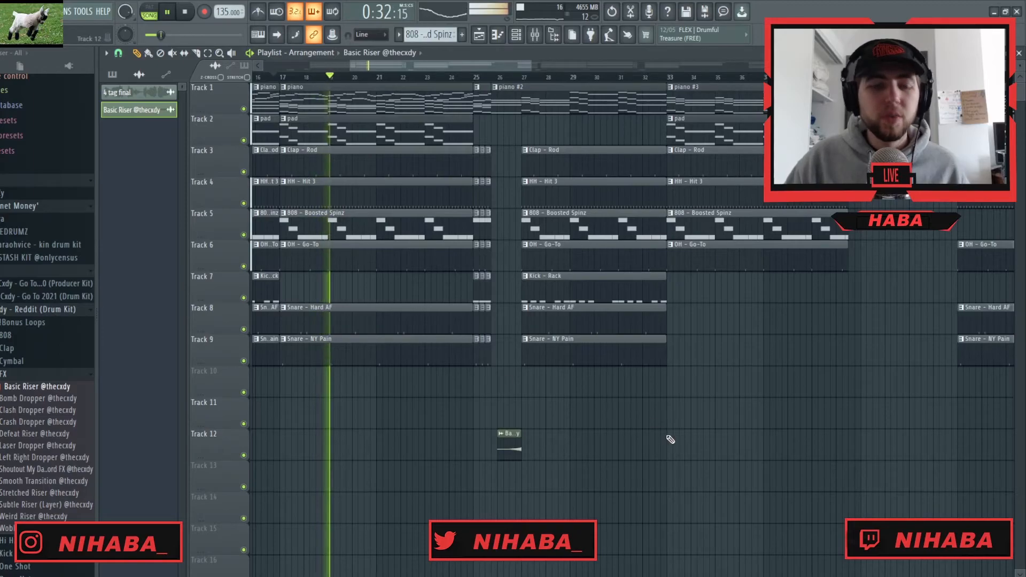
# Shorten the 808 - Boosted Spinz clip before bar 25 by half a bar, to end together with the hi-hat clip
pyautogui.scroll(5, 488, 339)
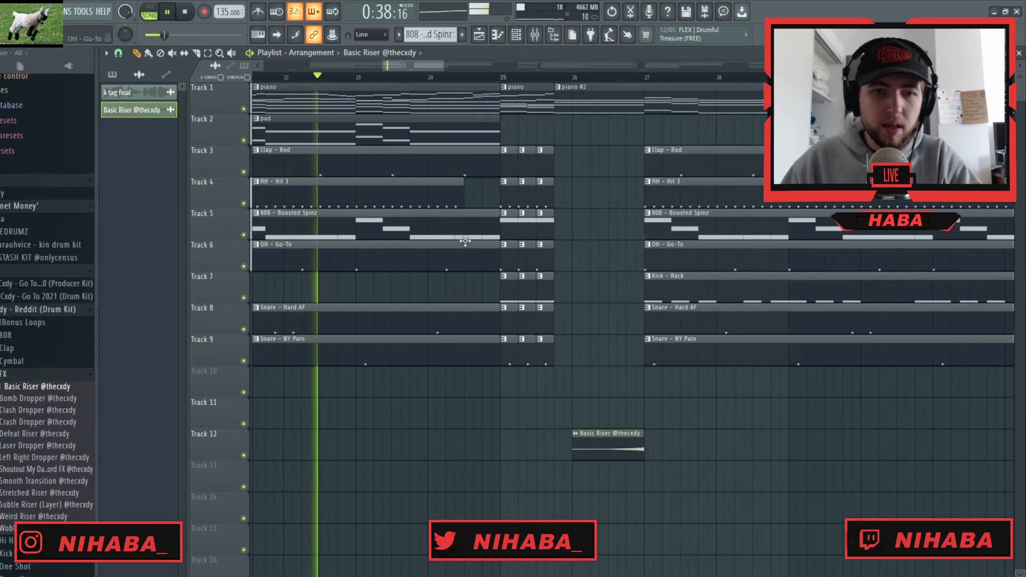
pyautogui.moveTo(499, 227); pyautogui.dragTo(470, 229)
pyautogui.scroll(-2, 490, 313)
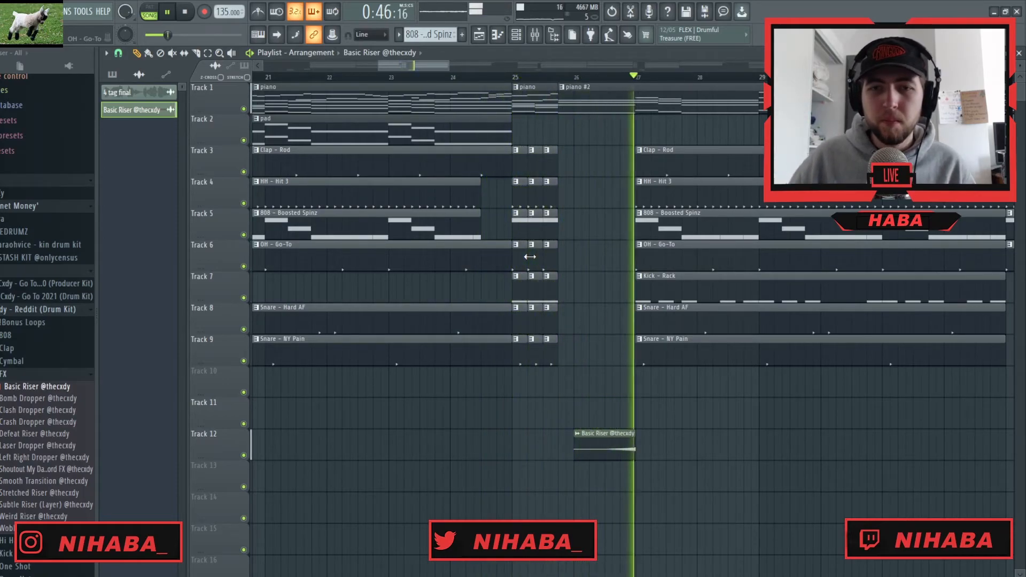
# Examine the arrangement's drum breaks and the piano #2 and piano #3 sections during playback, and stop the song
pyautogui.scroll(-3, 602, 292)
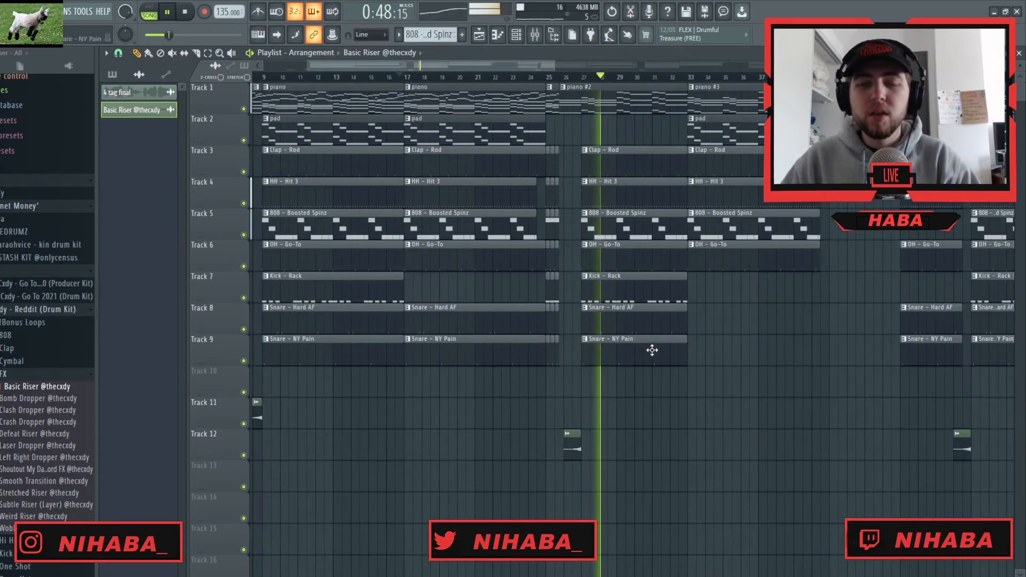
pyautogui.scroll(-3, 658, 334)
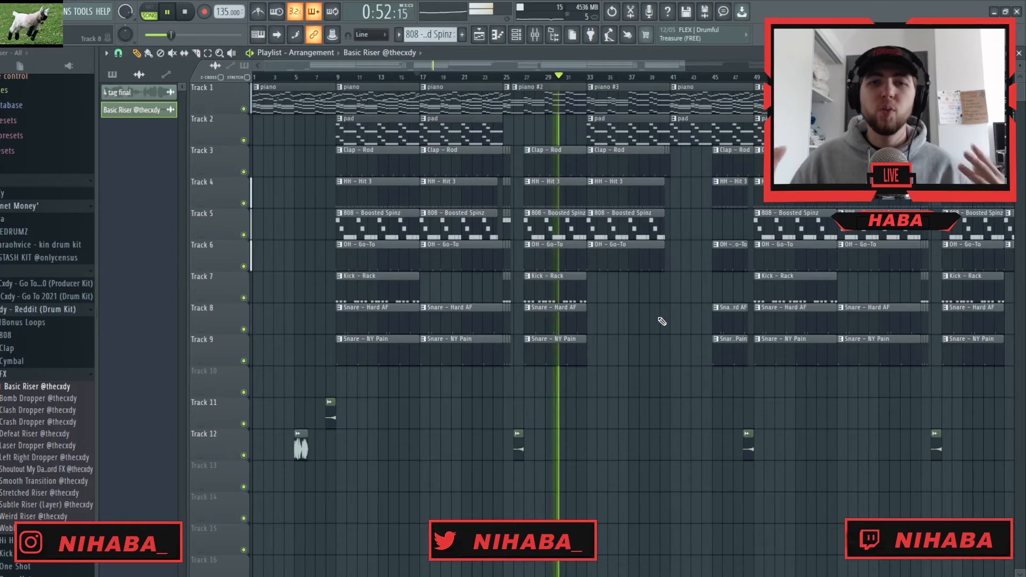
pyautogui.scroll(-2, 659, 322)
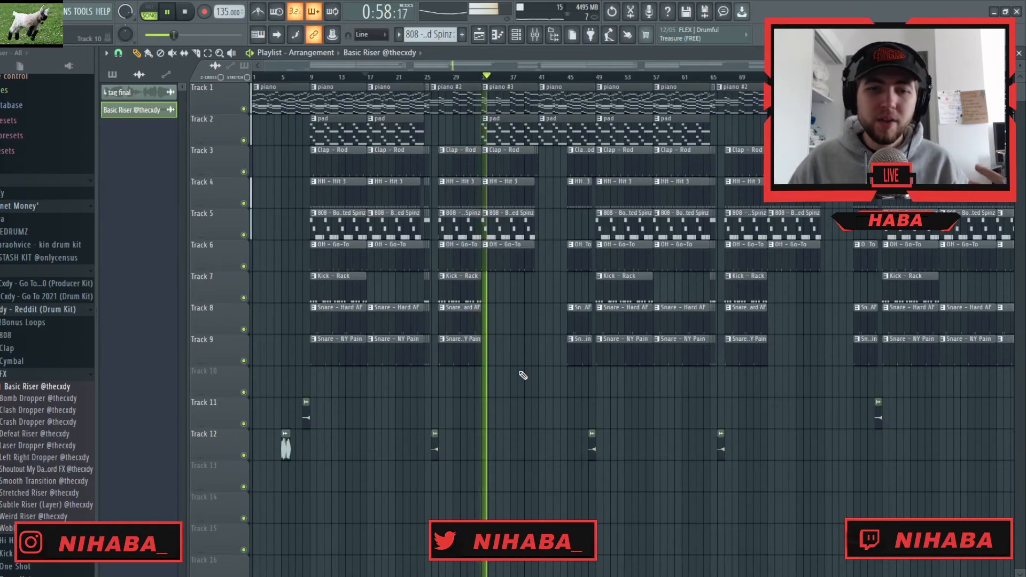
pyautogui.scroll(3, 508, 377)
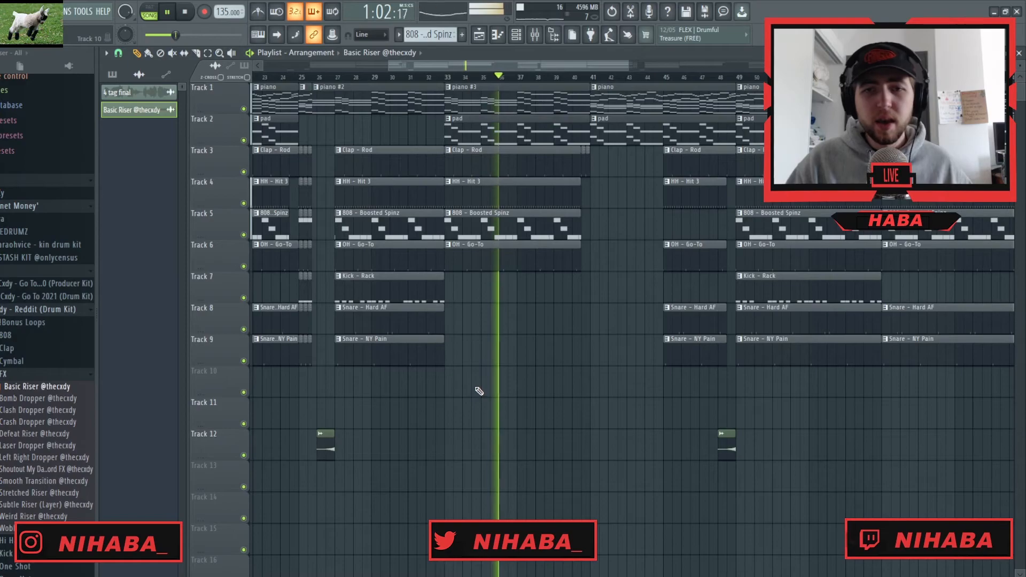
pyautogui.scroll(2, 529, 400)
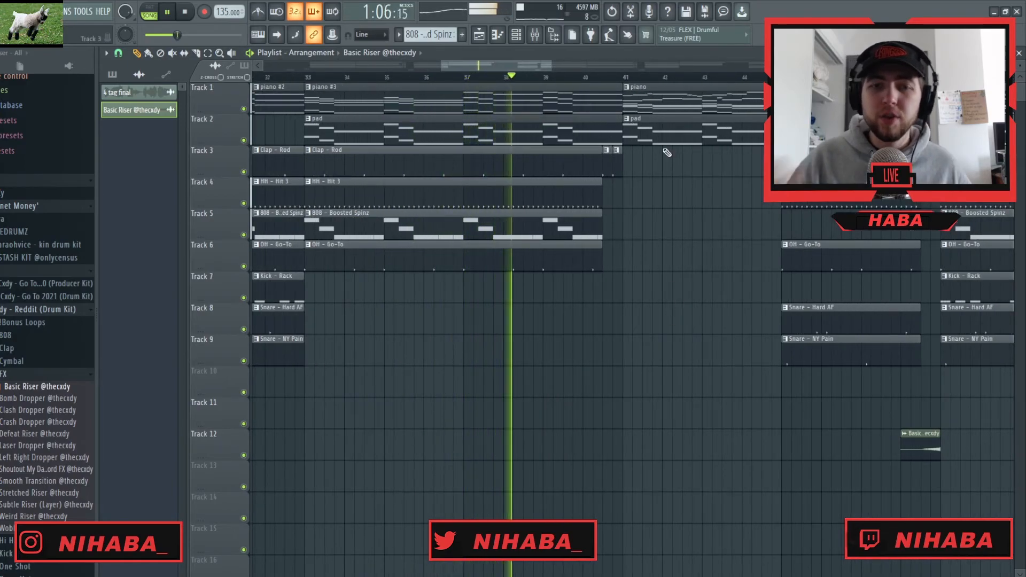
pyautogui.press('space')
# Examine the notes of the piano #3 variation starting at bar 33 in its piano roll and close it
pyautogui.moveTo(483, 67); pyautogui.dragTo(442, 72)
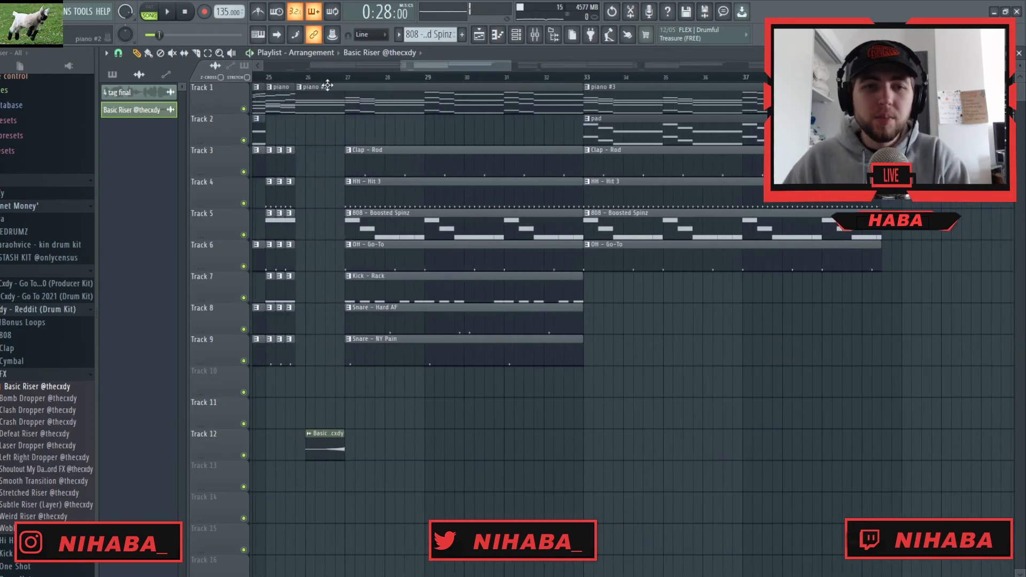
pyautogui.rightClick(590, 92)
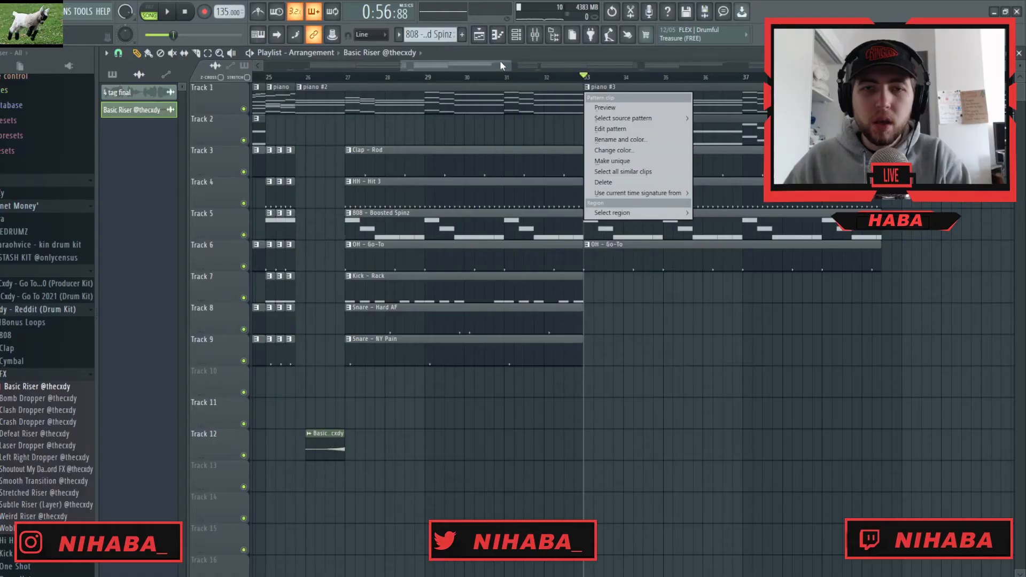
pyautogui.click(286, 175)
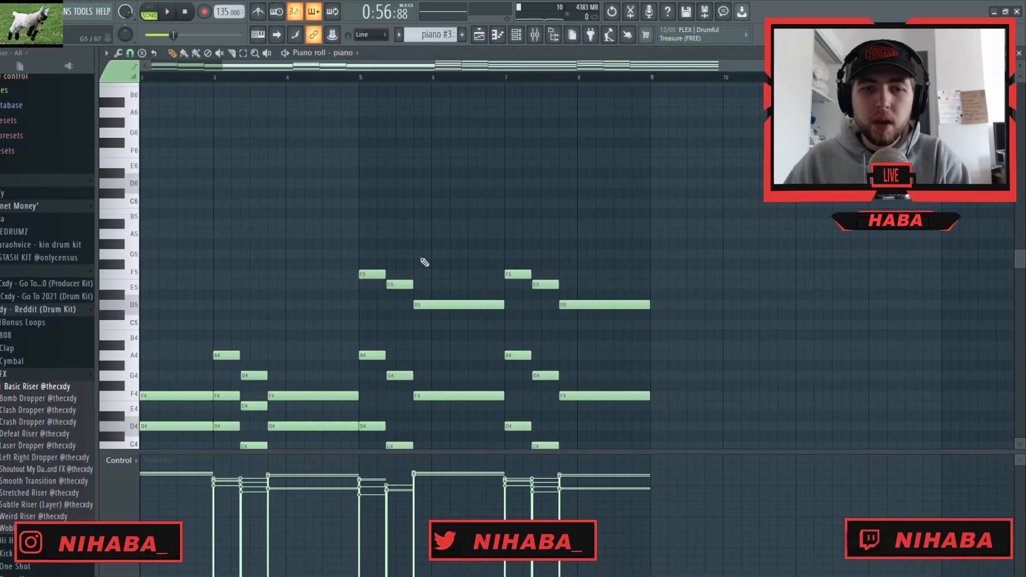
pyautogui.scroll(-3, 508, 315)
pyautogui.click(1020, 54)
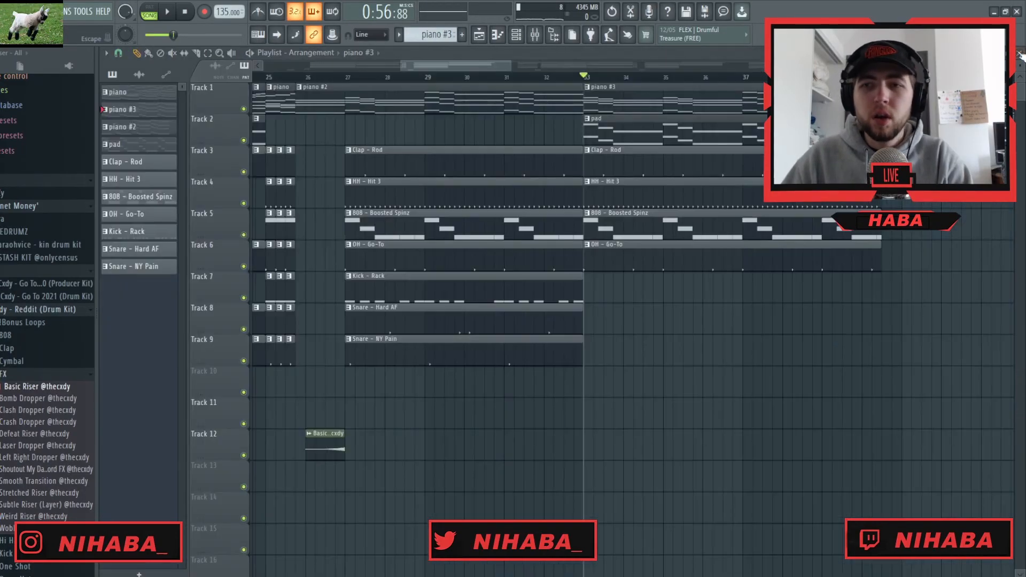
# Play the arrangement from bar 45 and review the layout of the remaining sections
pyautogui.scroll(-3, 443, 63)
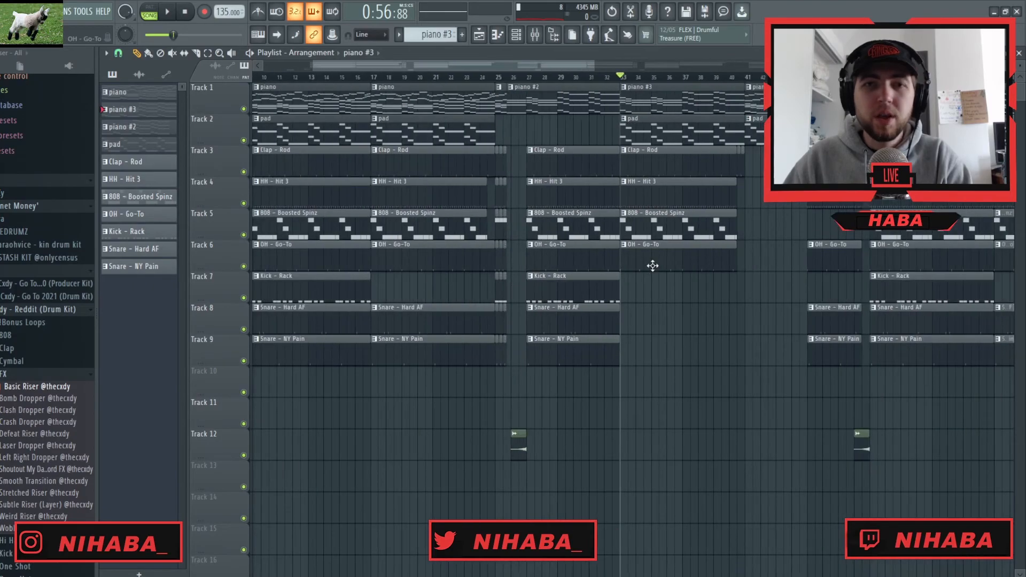
pyautogui.scroll(-3, 708, 360)
pyautogui.scroll(3, 620, 327)
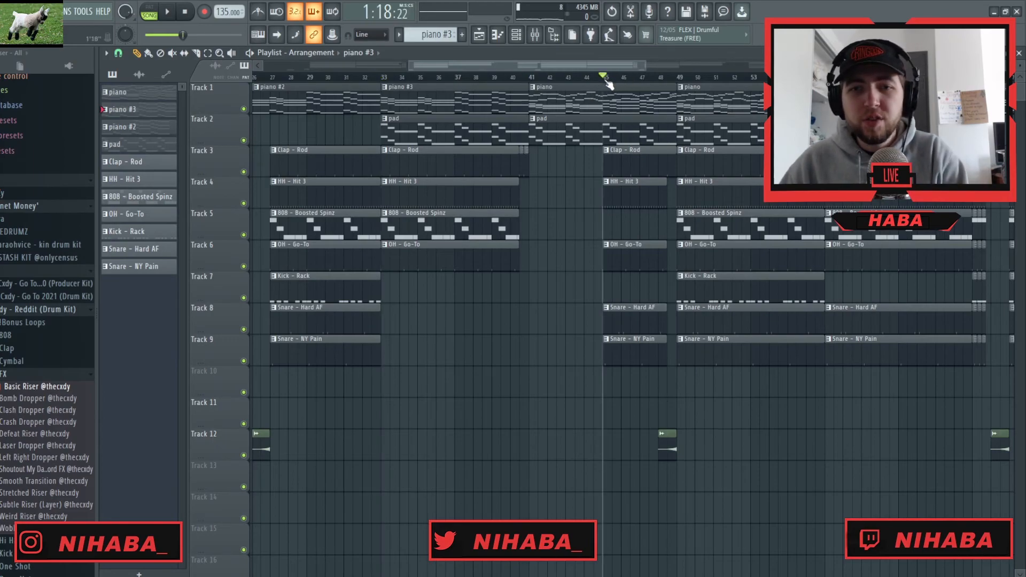
pyautogui.scroll(2, 642, 188)
pyautogui.scroll(-2, 667, 353)
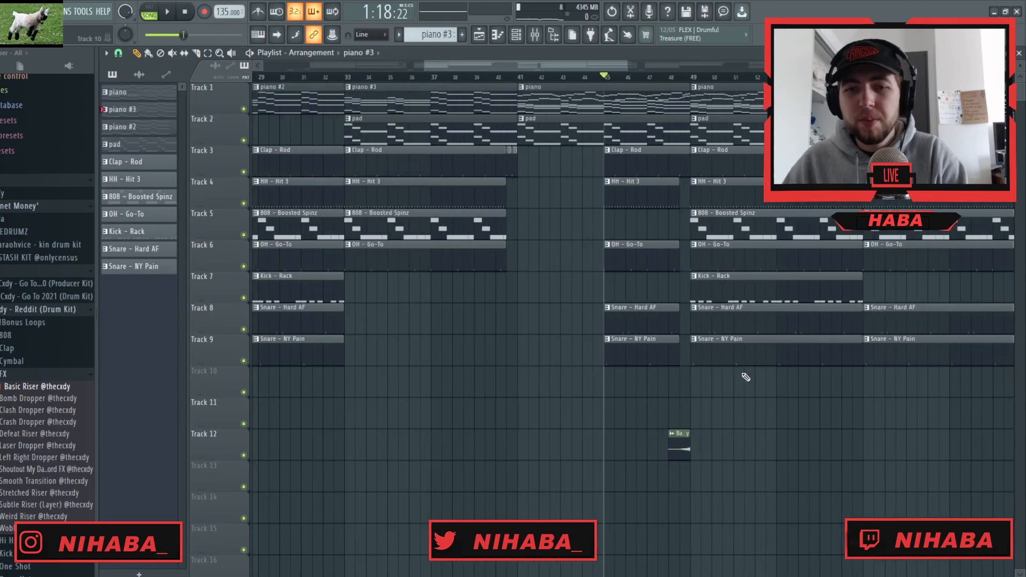
pyautogui.press('space')
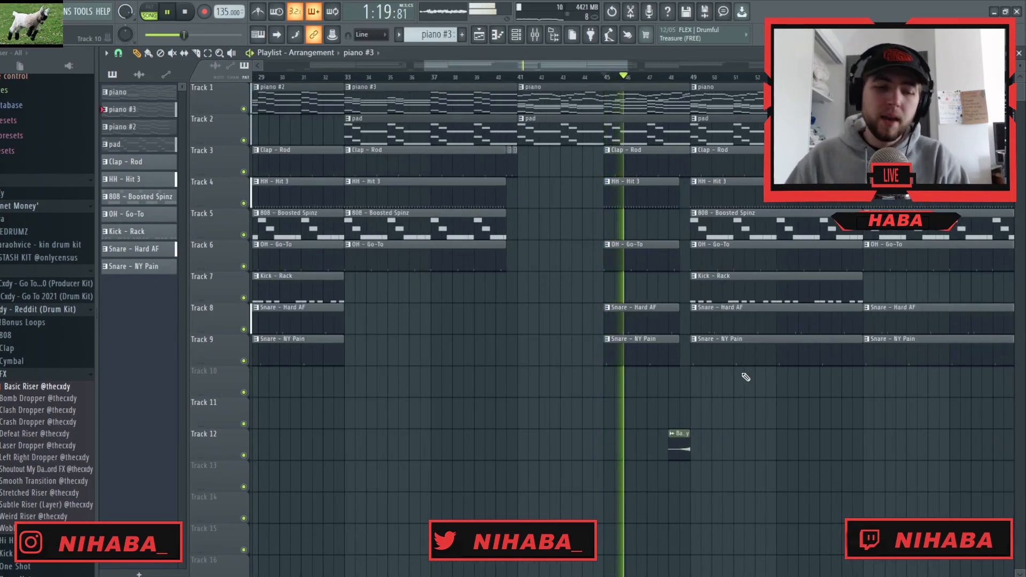
pyautogui.scroll(-4, 746, 377)
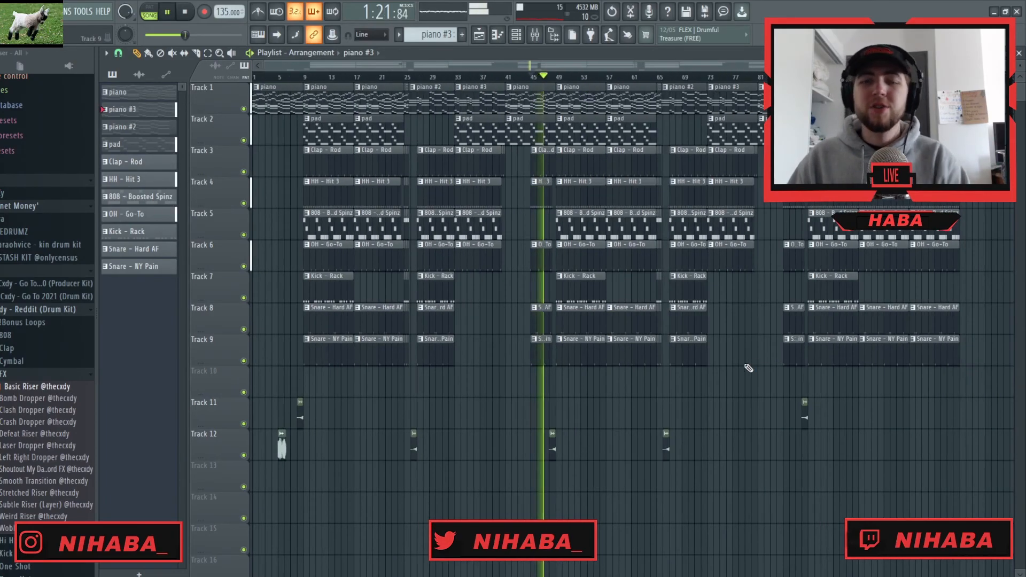